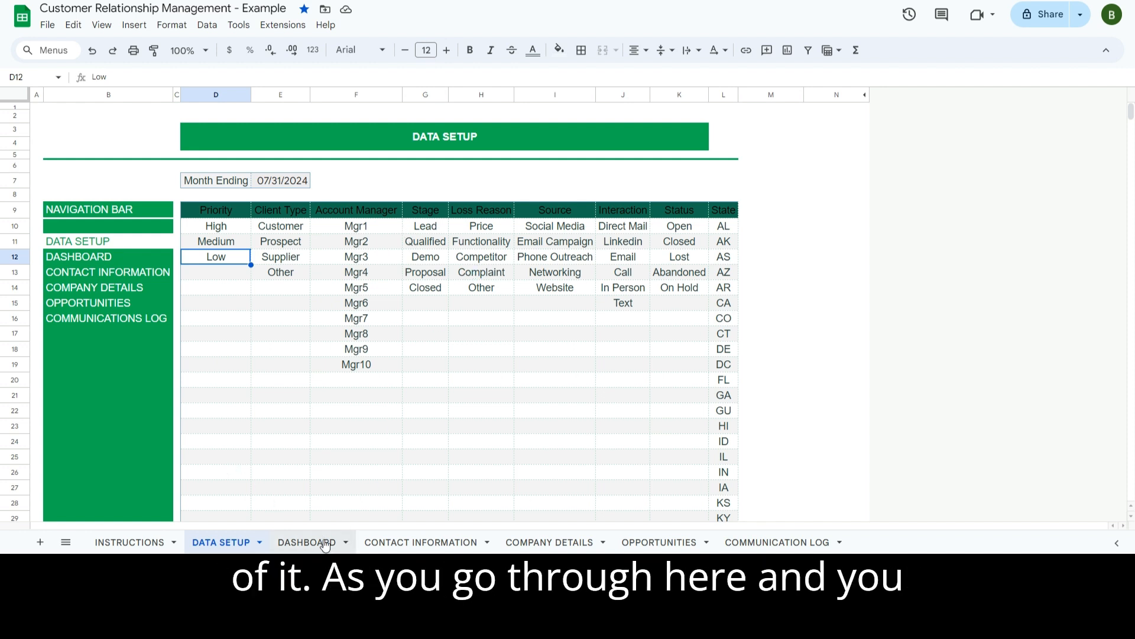
- Review the Priority choices in Contact Information G9 and the account manager choices in Company Details L12
{"action": "left_click", "coordinate": [438, 541]}
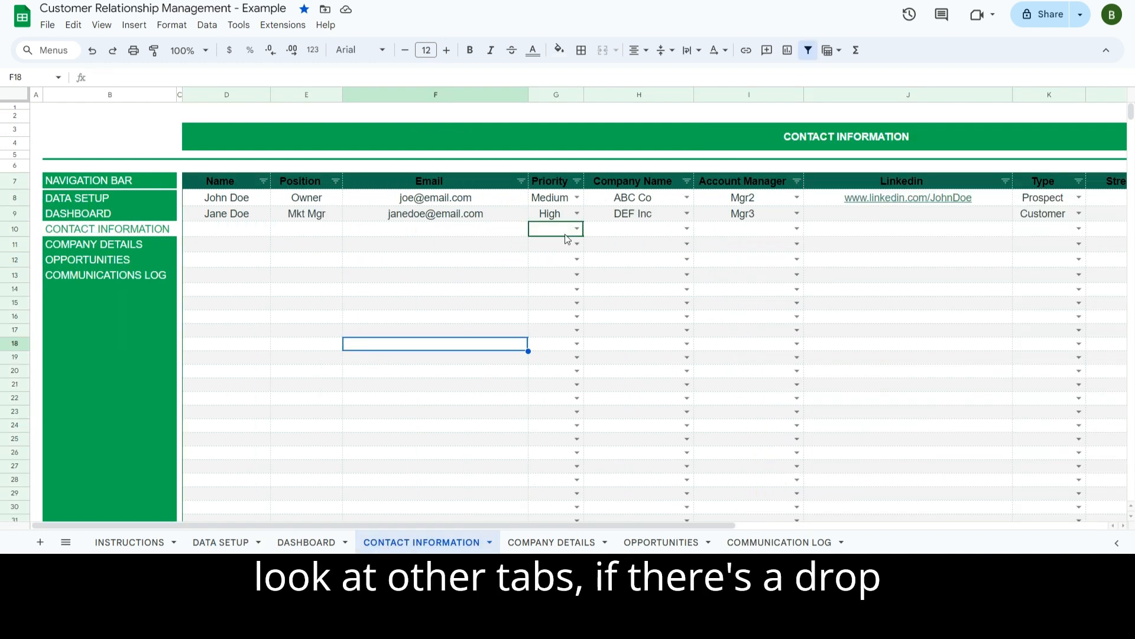
{"action": "left_click", "coordinate": [577, 213]}
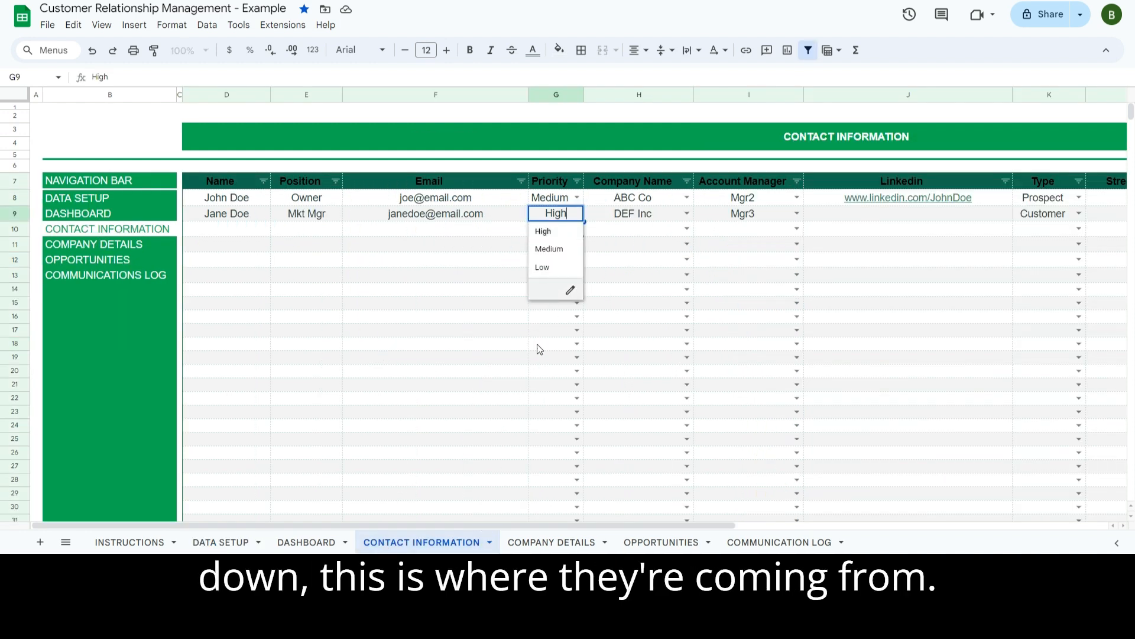
{"action": "left_click", "coordinate": [217, 542]}
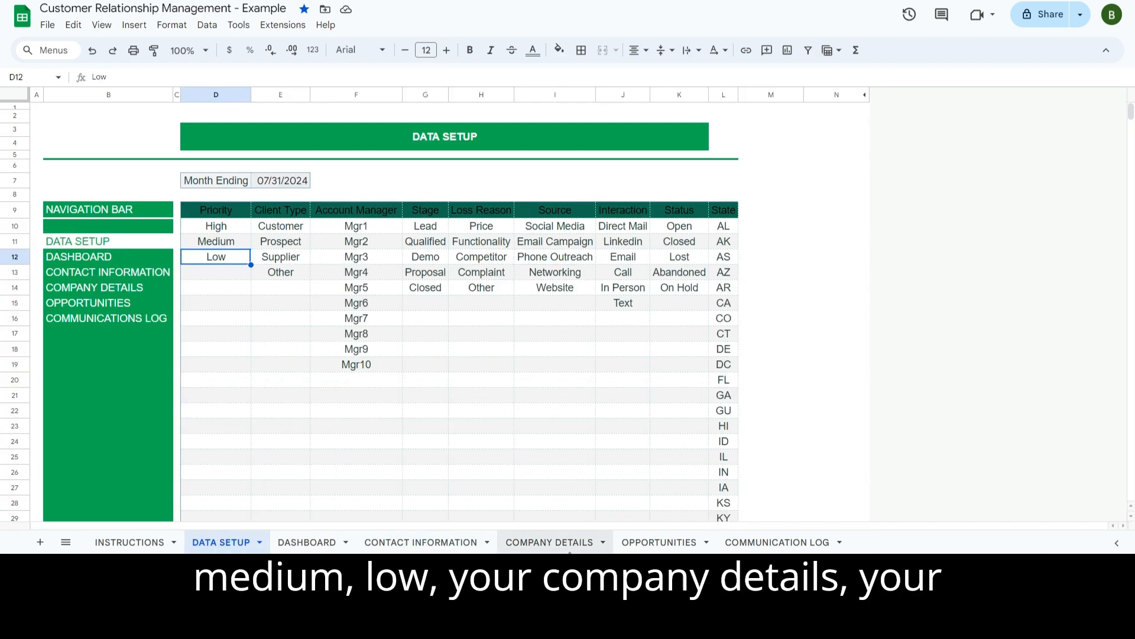
{"action": "left_click", "coordinate": [572, 543]}
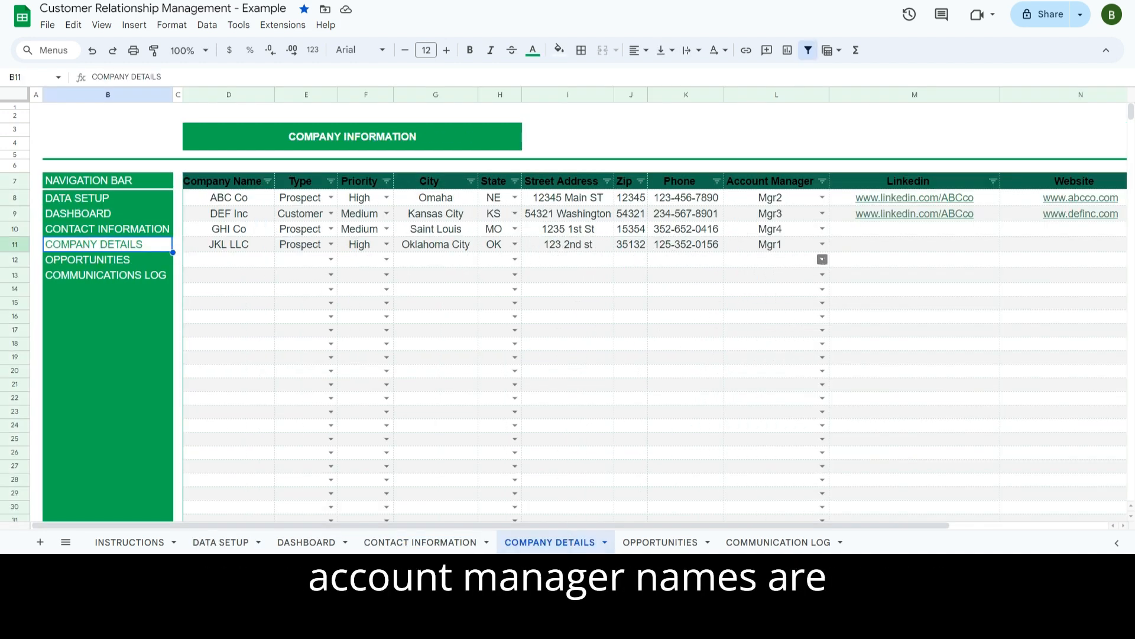
{"action": "left_click", "coordinate": [822, 259]}
{"action": "left_click", "coordinate": [221, 542]}
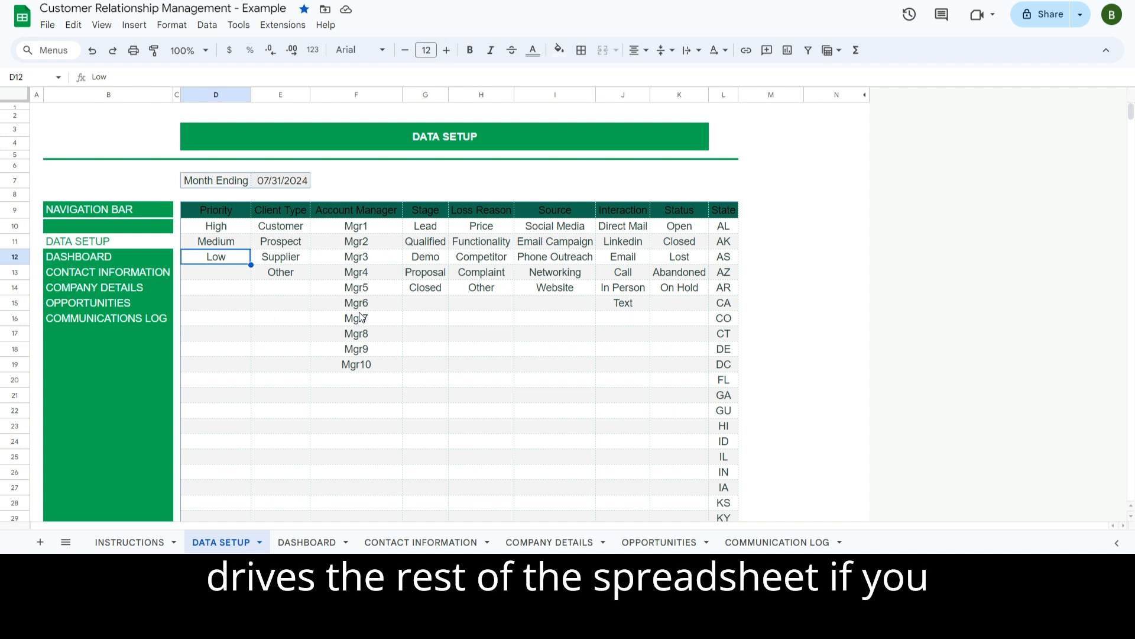
- Enter a new manager's name in F20 below Mgr10 and confirm it appears among L12's choices
{"action": "left_click", "coordinate": [362, 379]}
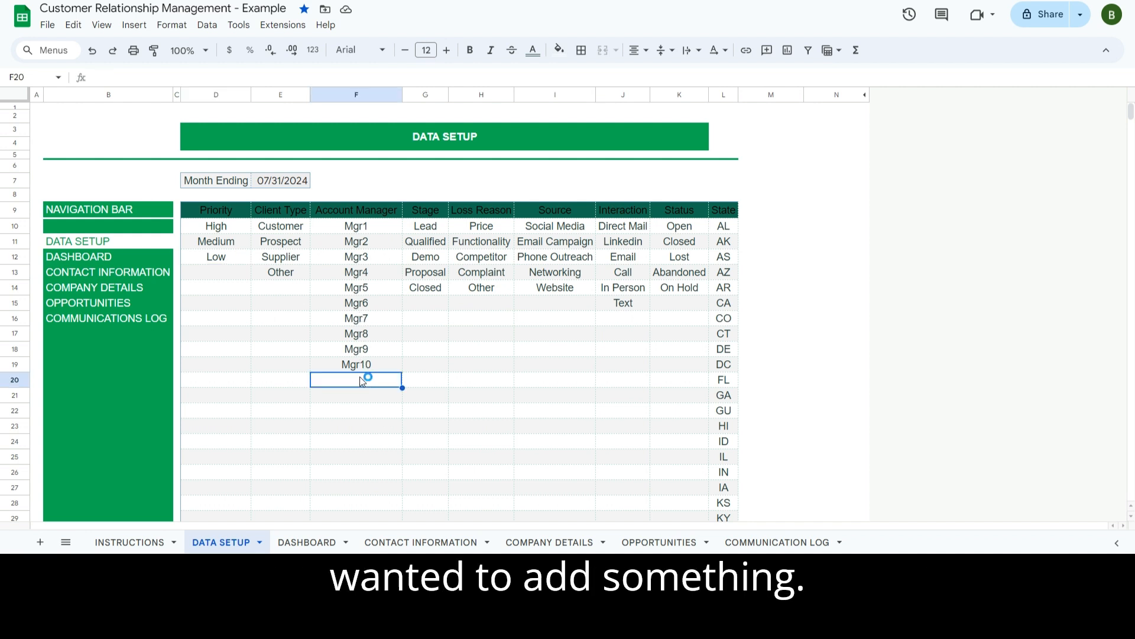
{"action": "type", "text": "aL"}
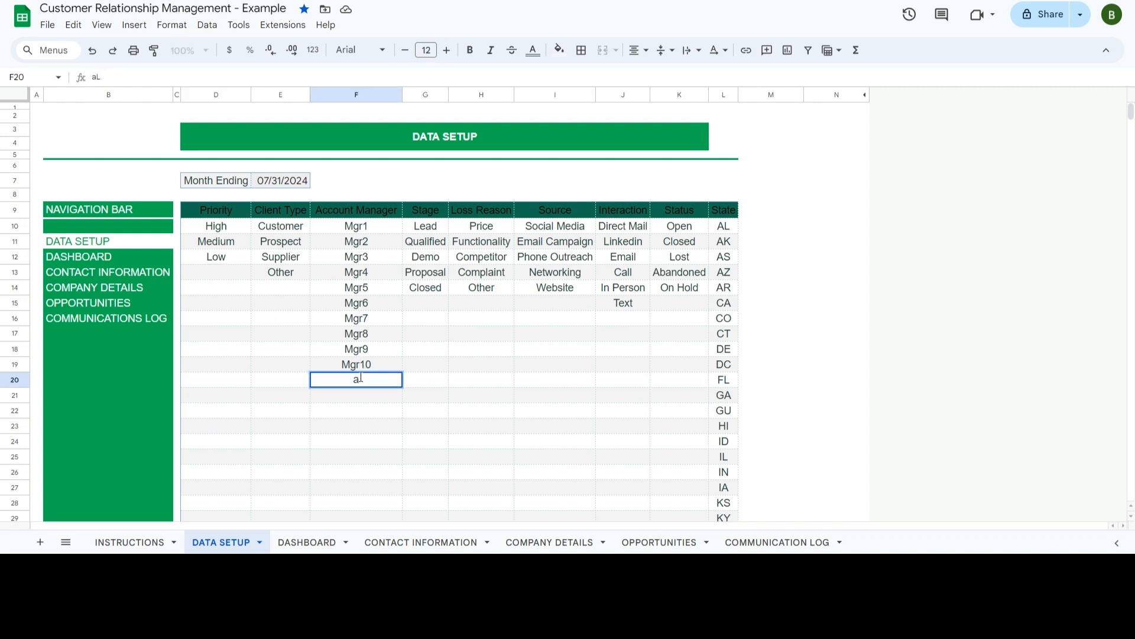
{"action": "type", "text": "lex"}
{"action": "left_click", "coordinate": [570, 489]}
{"action": "left_click", "coordinate": [550, 542]}
{"action": "left_click", "coordinate": [826, 262]}
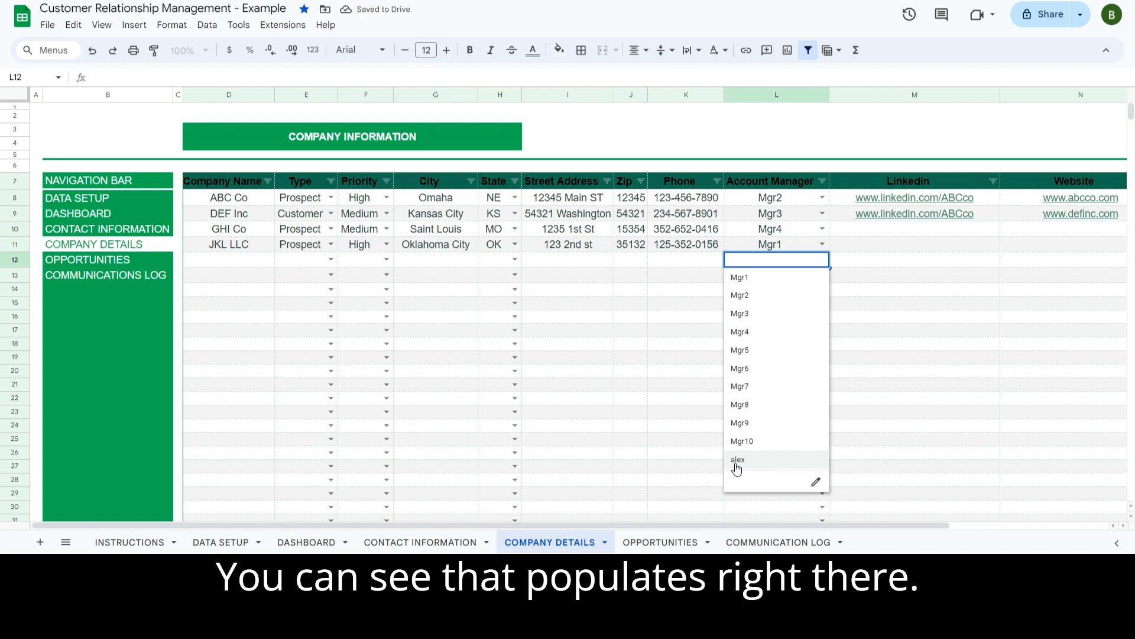
{"action": "left_click", "coordinate": [531, 485]}
{"action": "left_click", "coordinate": [228, 541]}
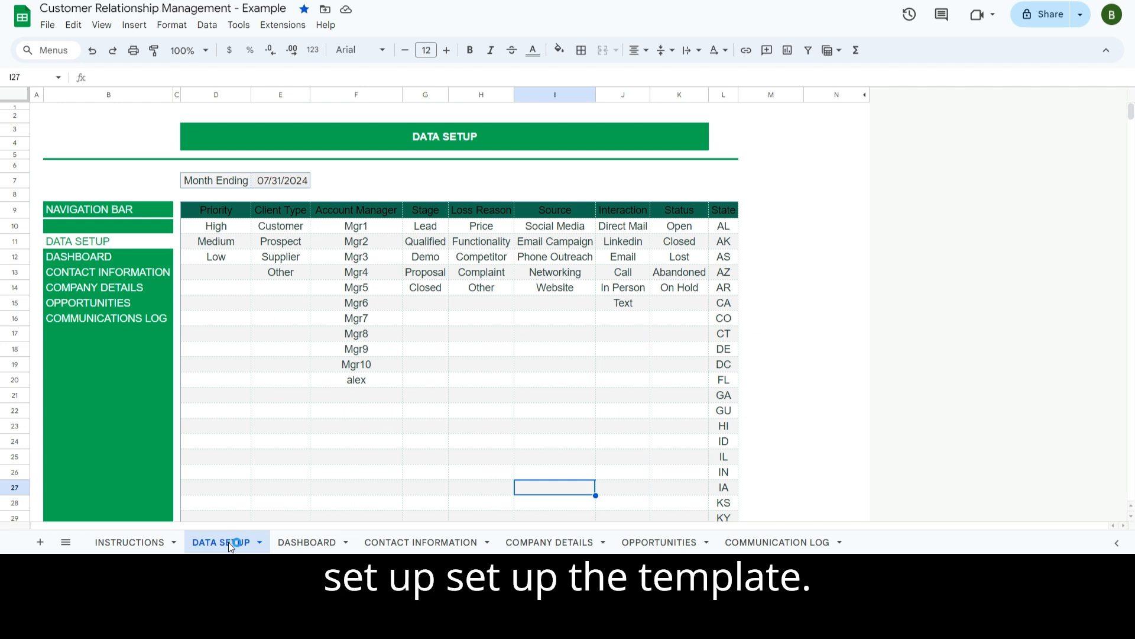
- View the Dashboard zoomed out, showing $75,000 open opportunities, 2 contacts and the revenue charts
{"action": "left_click", "coordinate": [119, 288]}
{"action": "left_click", "coordinate": [310, 542]}
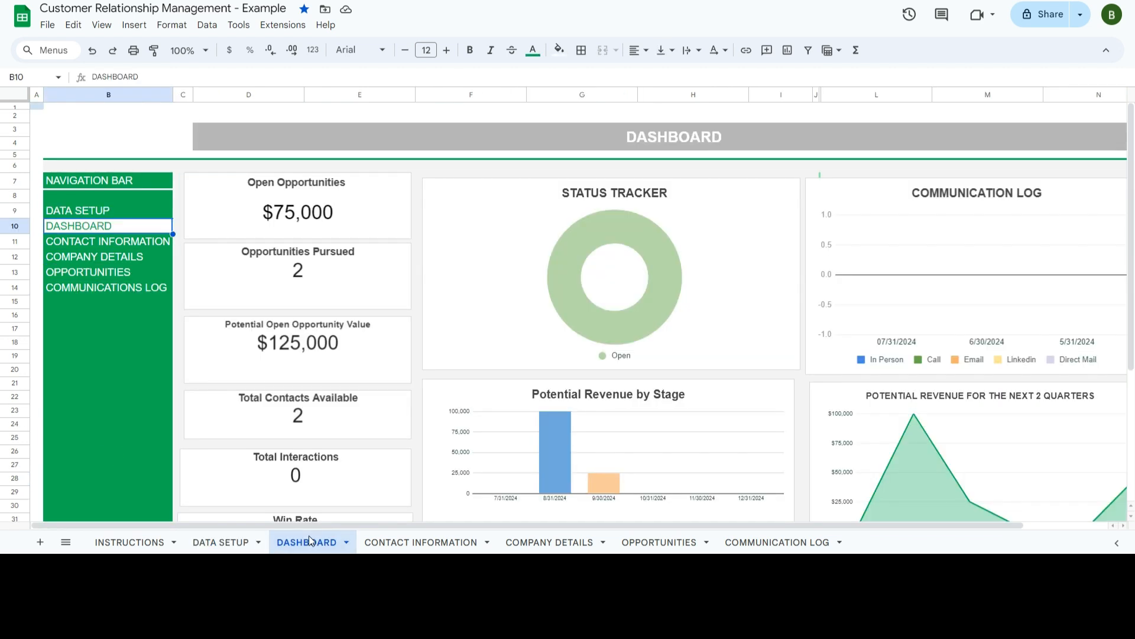
{"action": "scroll", "coordinate": [399, 414], "scroll_direction": "down", "scroll_amount": 3}
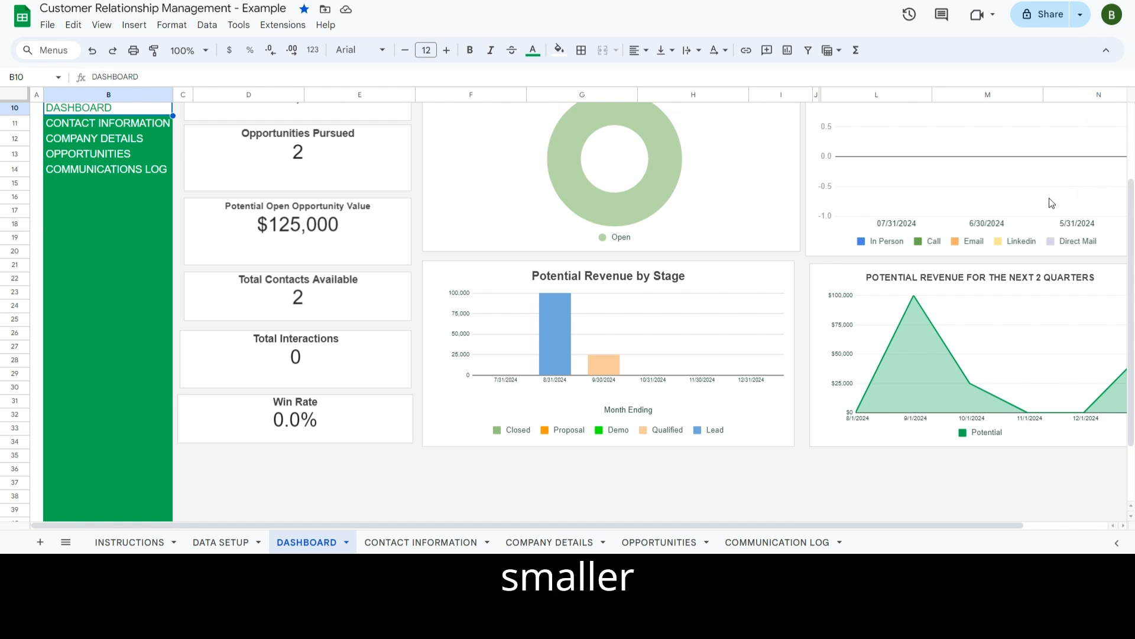
{"action": "key", "text": "ctrl+minus"}
{"action": "key", "text": "ctrl+minus"}
{"action": "key", "text": "ctrl+minus"}
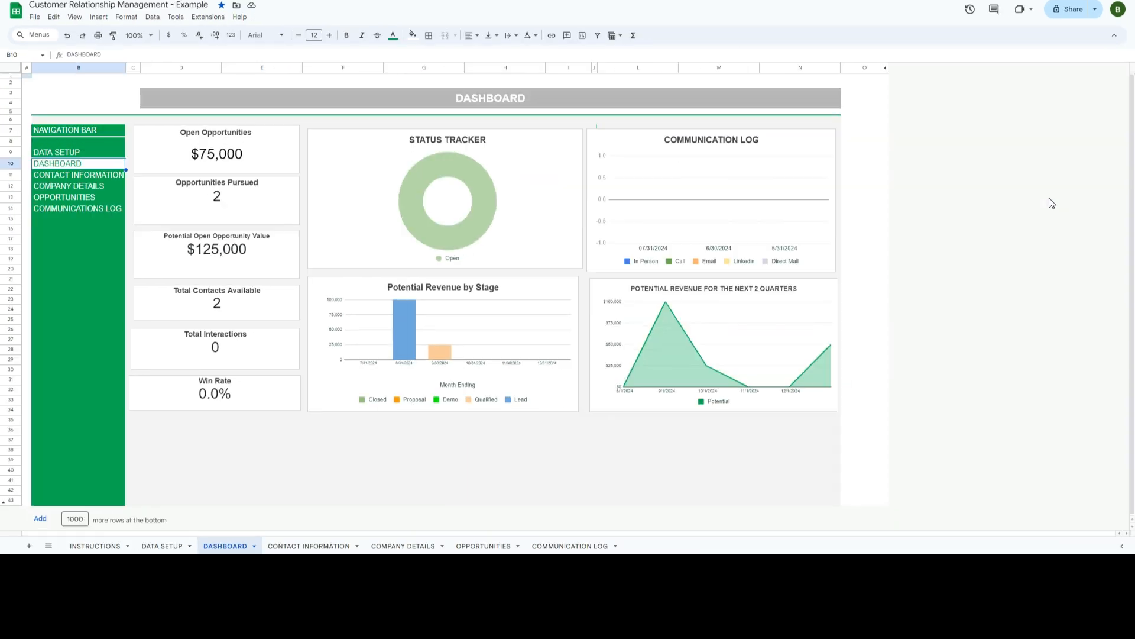
{"action": "left_click", "coordinate": [949, 444]}
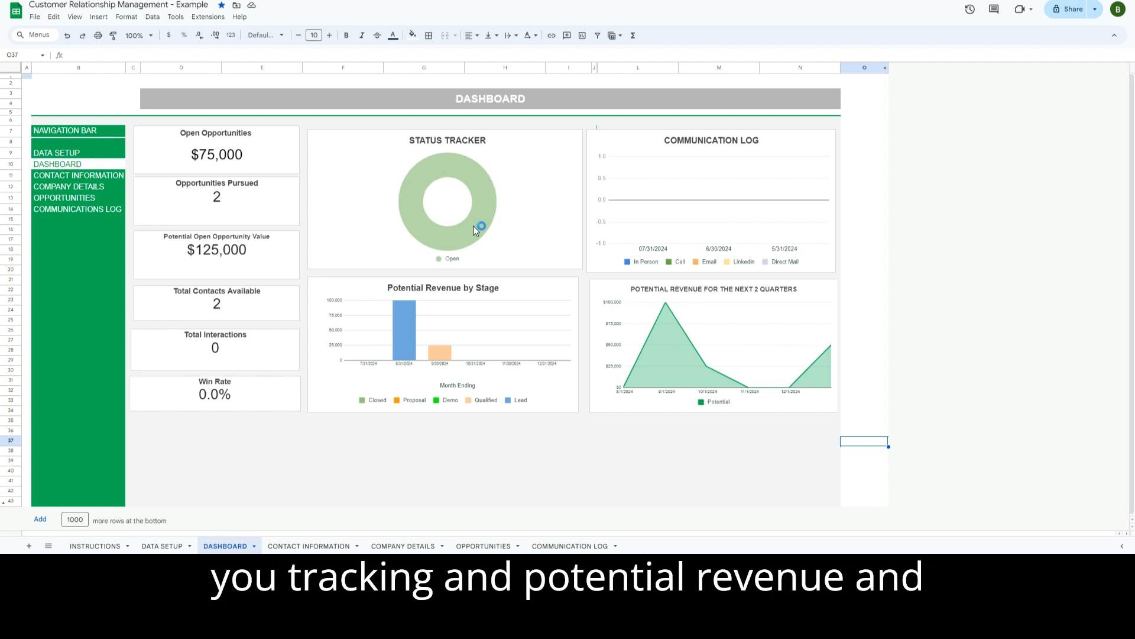
{"action": "left_click", "coordinate": [402, 472]}
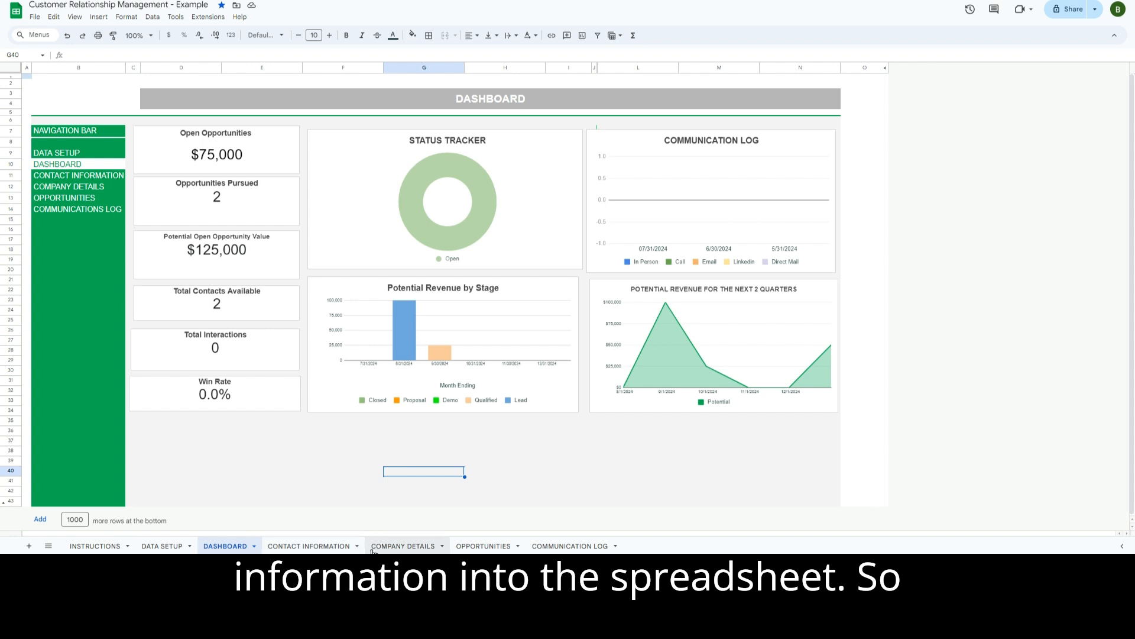
{"action": "left_click", "coordinate": [403, 545]}
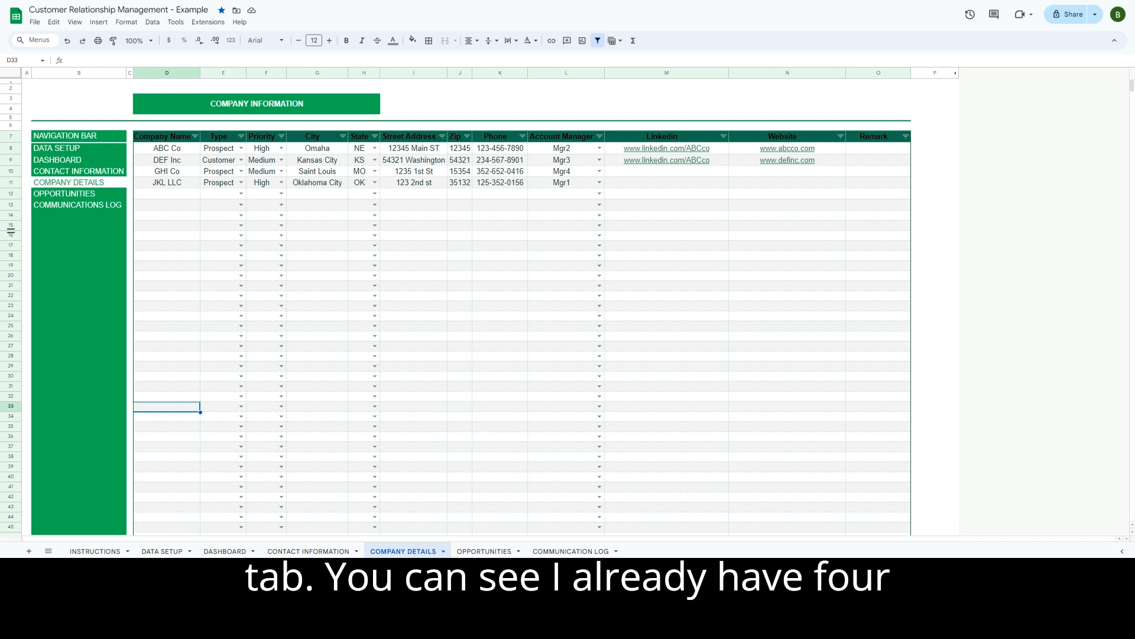
- Enter 'Designs By Blue Star' in Company Name D12 and set its Type to Prospect
{"action": "left_click", "coordinate": [187, 195]}
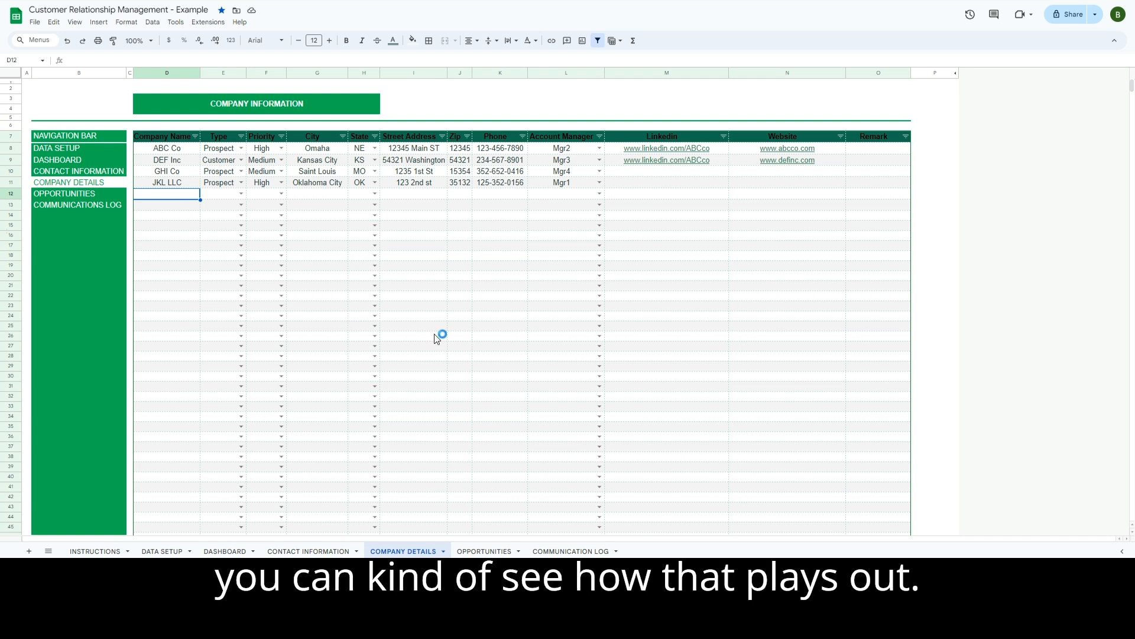
{"action": "type", "text": "Designs By Blue Star"}
{"action": "key", "text": "Tab"}
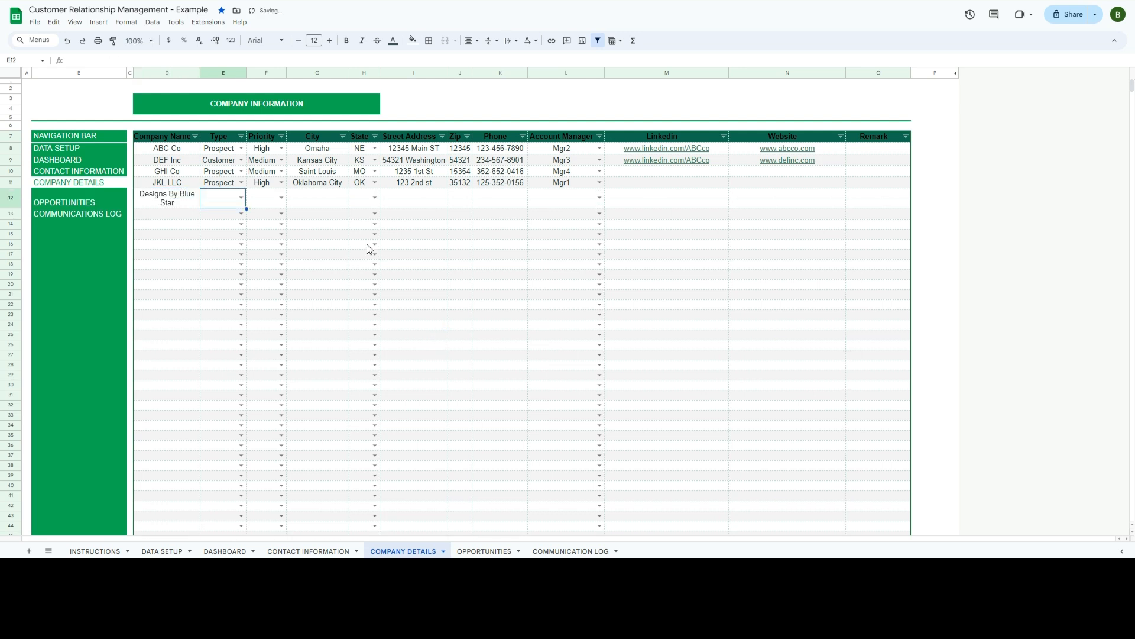
{"action": "left_click", "coordinate": [241, 198]}
{"action": "left_click", "coordinate": [231, 227]}
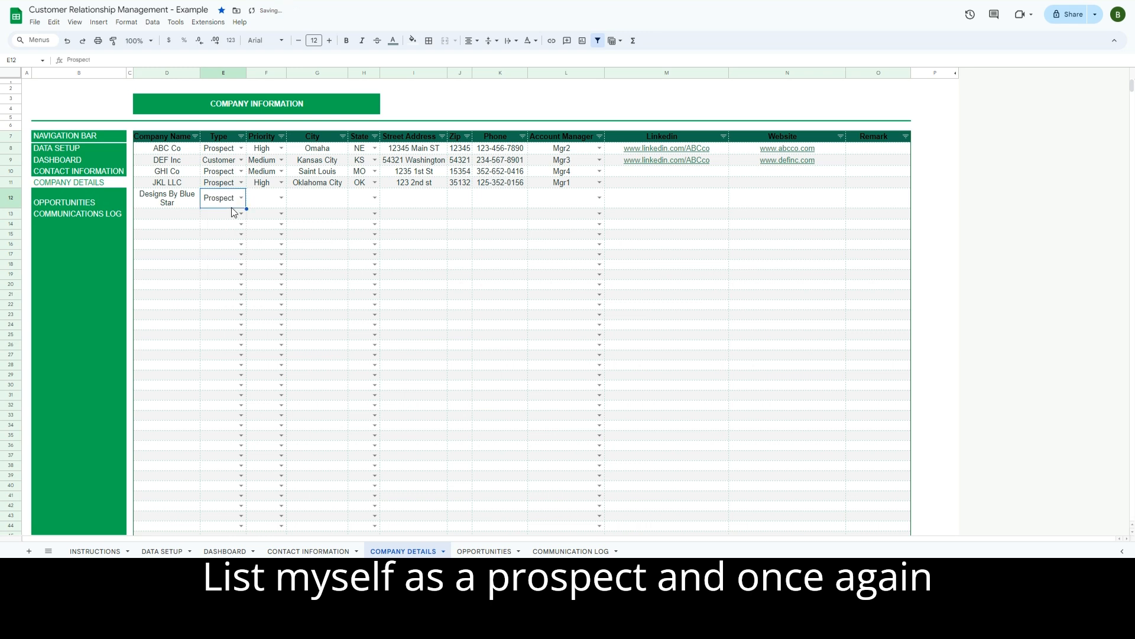
{"action": "left_click", "coordinate": [166, 551]}
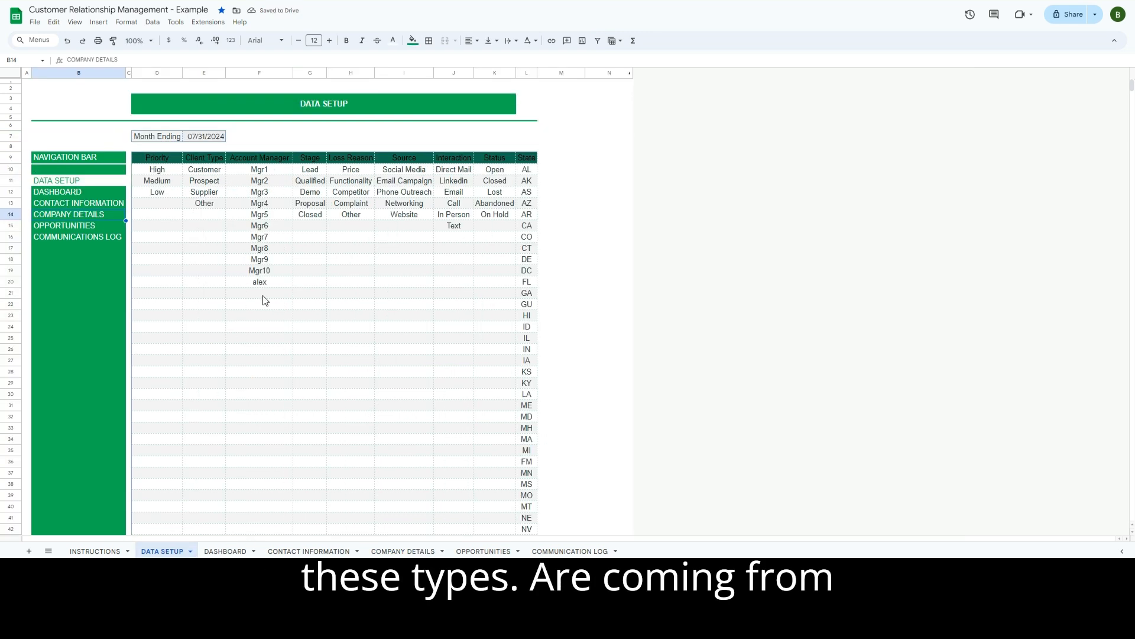
- Add Vendor below Other in the Data Setup Client Type list, correcting its capitalisation
{"action": "left_click", "coordinate": [201, 215]}
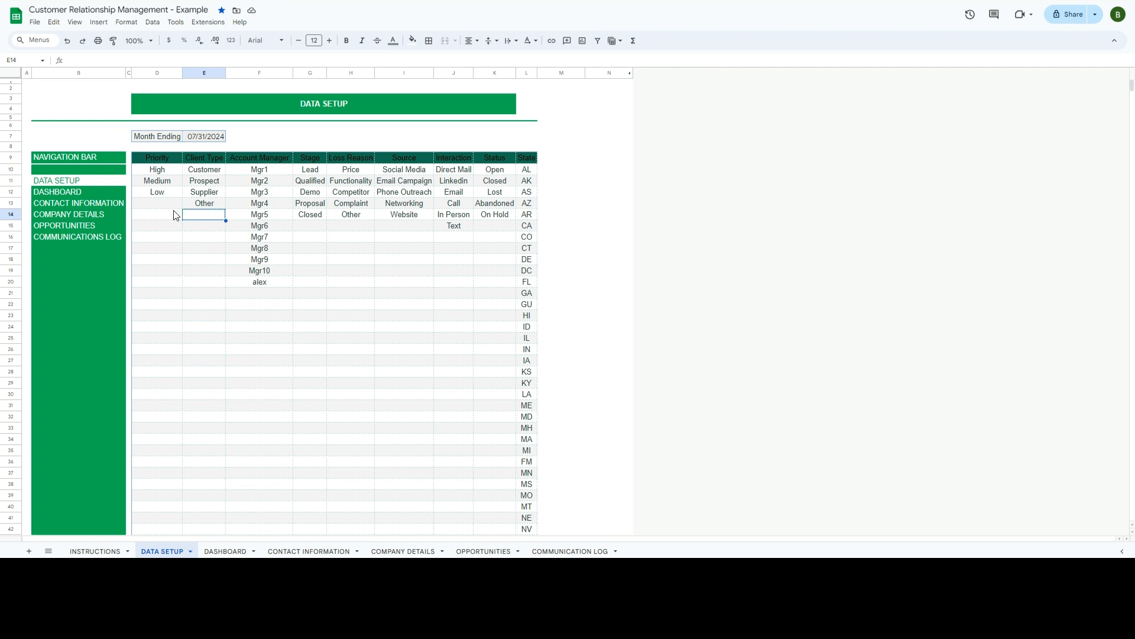
{"action": "type", "text": "VEndor"}
{"action": "key", "text": "Return"}
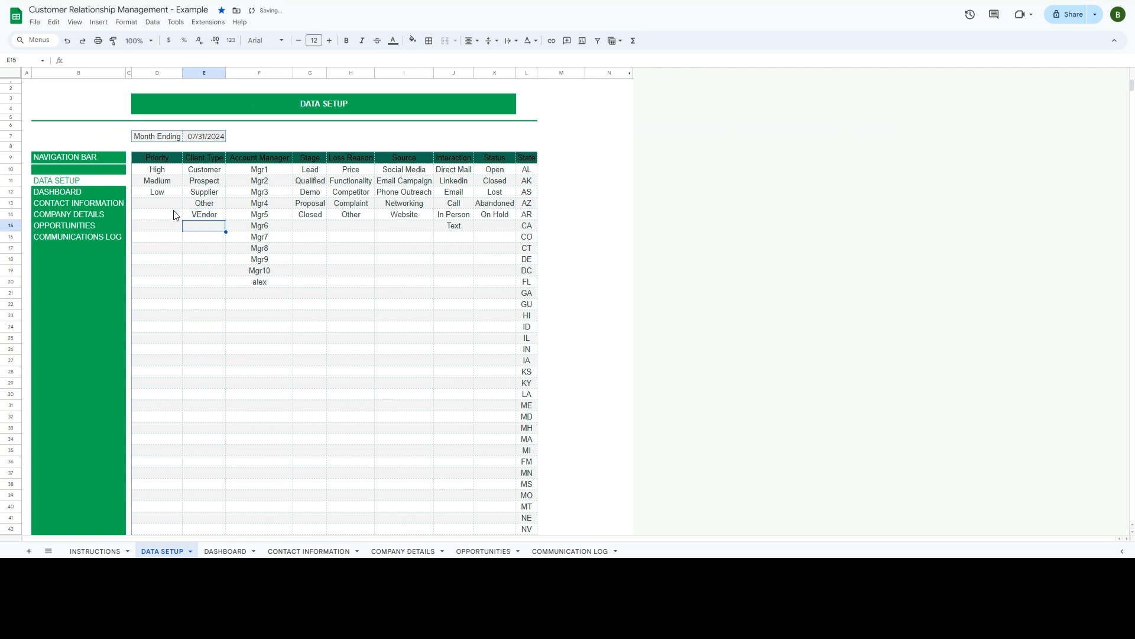
{"action": "key", "text": "Up"}
{"action": "type", "text": "Vend"}
{"action": "key", "text": "BackSpace"}
{"action": "type", "text": "ndor"}
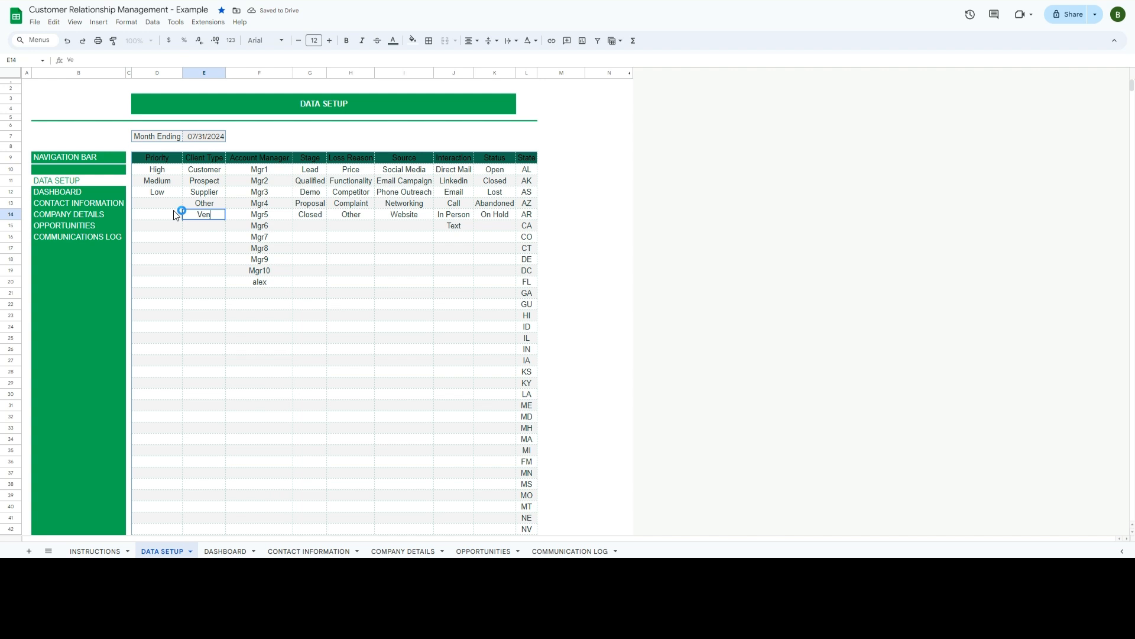
{"action": "key", "text": "Return"}
{"action": "left_click", "coordinate": [309, 551]}
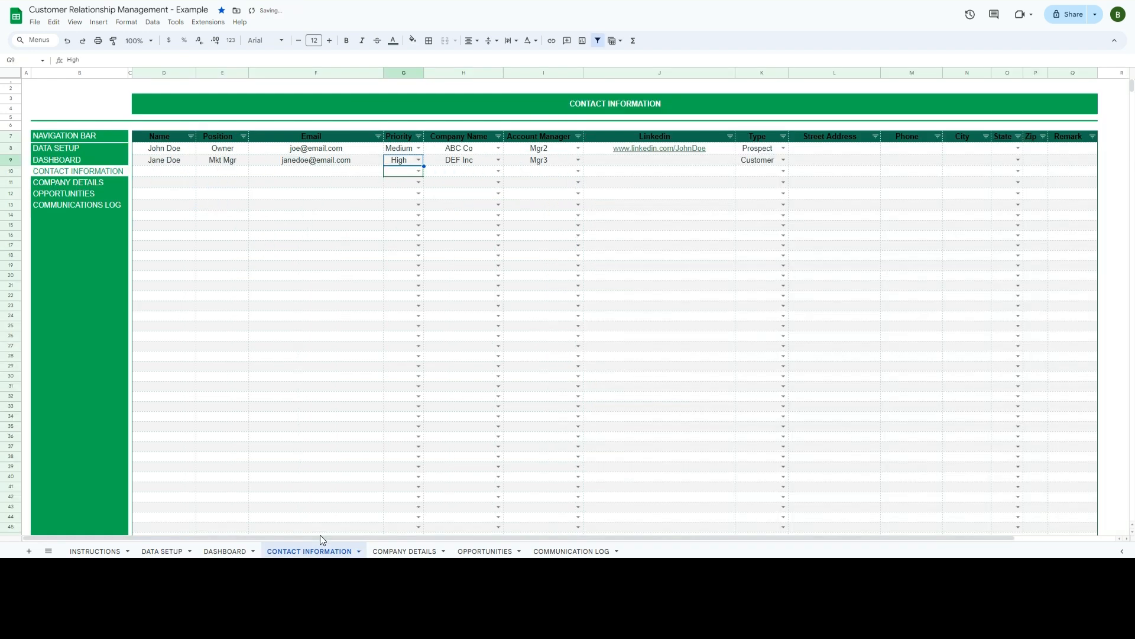
{"action": "left_click", "coordinate": [393, 550]}
- Confirm Vendor is among the Type choices, keep Prospect, and set the company's Priority to Medium
{"action": "left_click", "coordinate": [241, 197]}
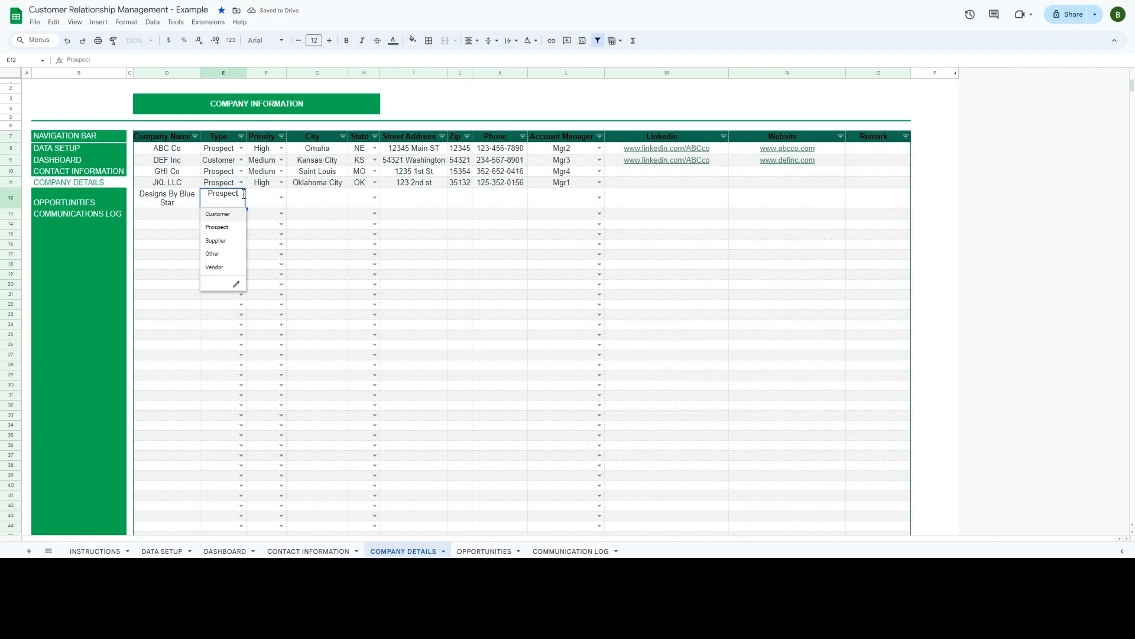
{"action": "left_click", "coordinate": [212, 314]}
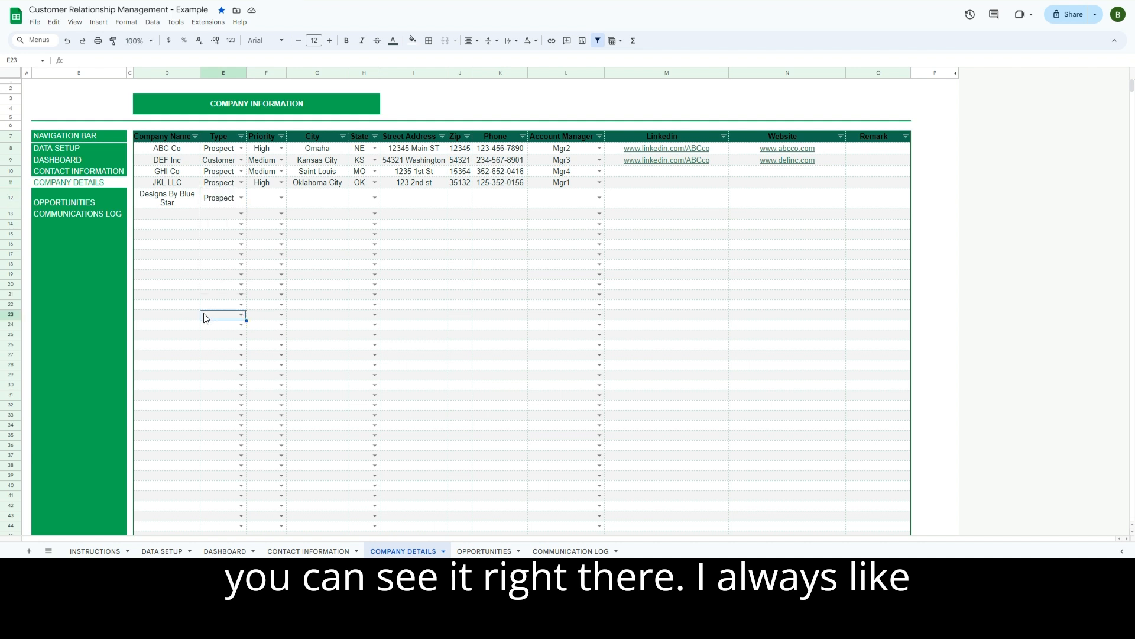
{"action": "left_click", "coordinate": [281, 197]}
{"action": "left_click", "coordinate": [265, 228]}
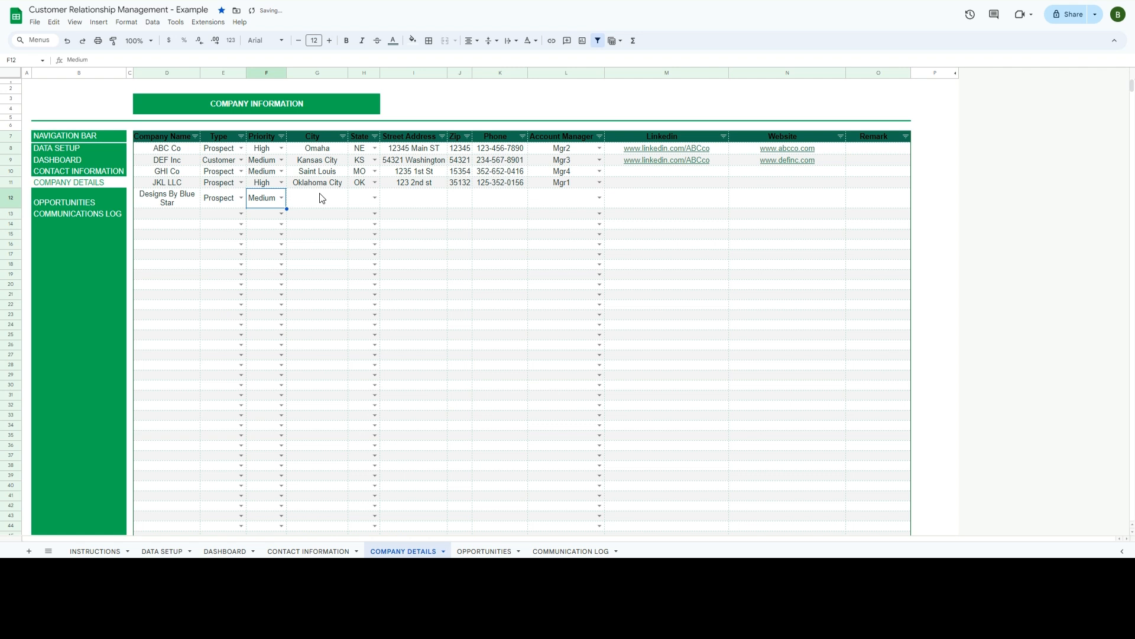
- Fill in the company's New York, NY street address, zip code and phone number
{"action": "left_click", "coordinate": [323, 198]}
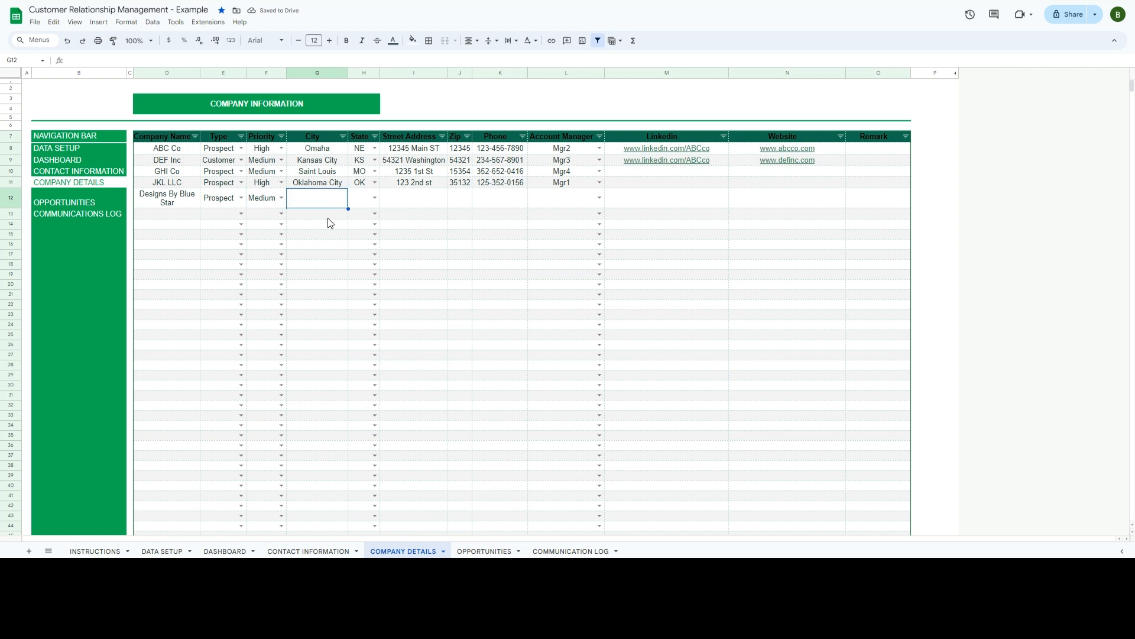
{"action": "key", "text": "Tab"}
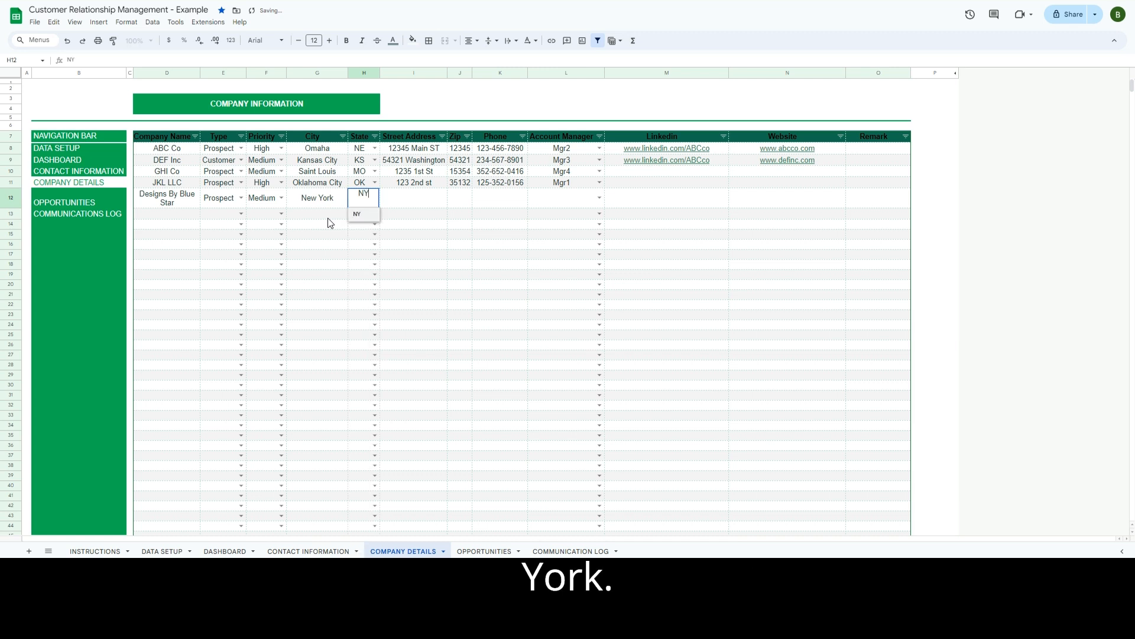
{"action": "key", "text": "Tab"}
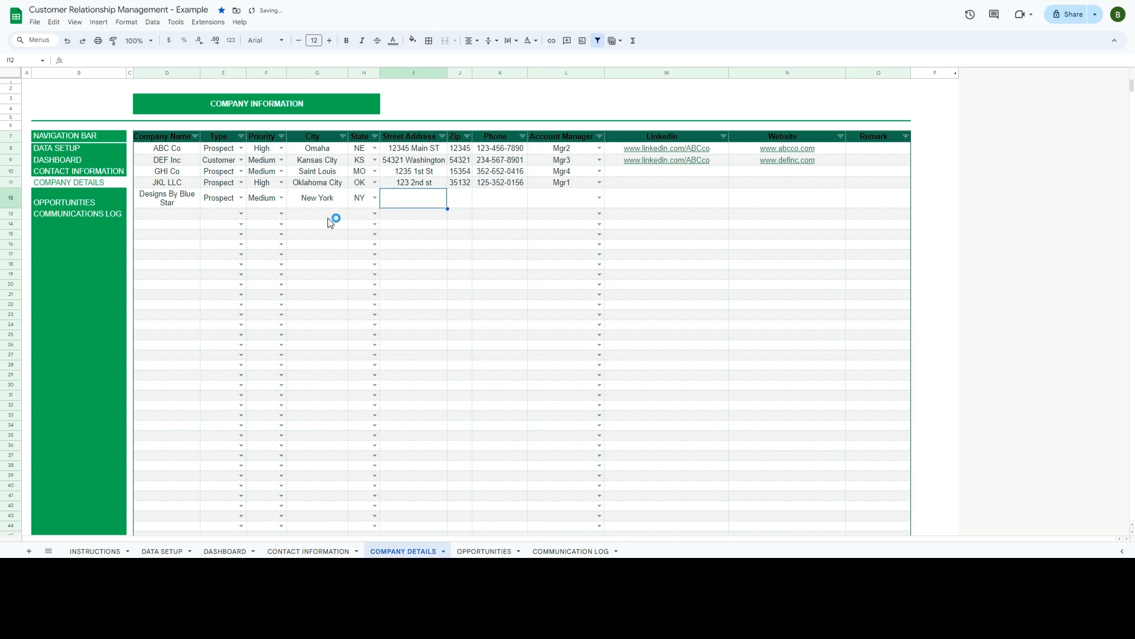
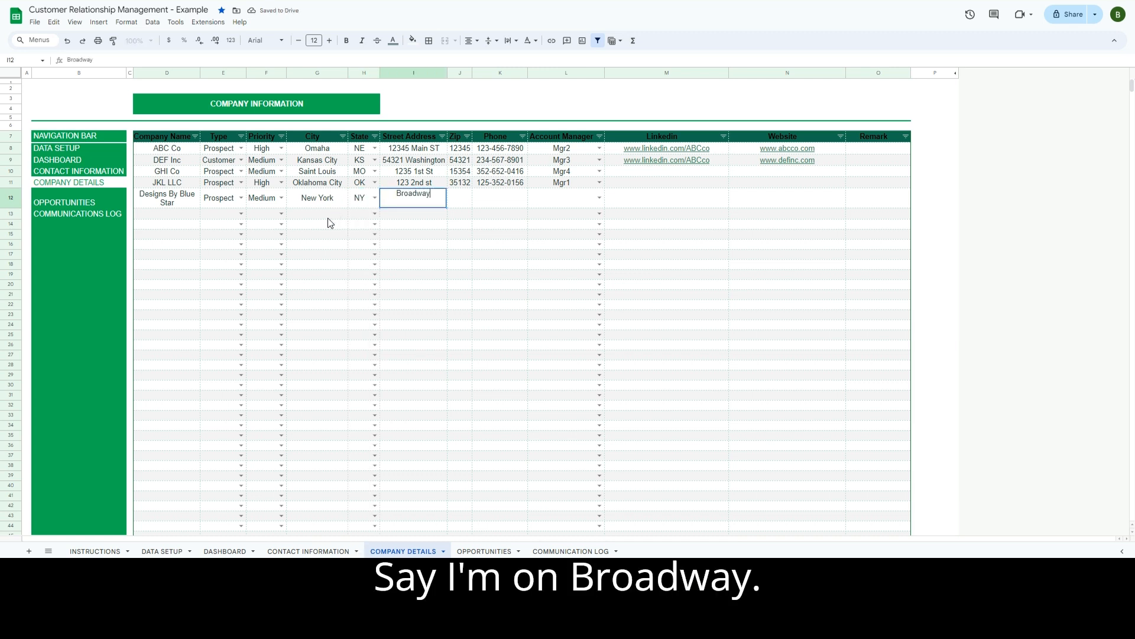
{"action": "key", "text": "Tab"}
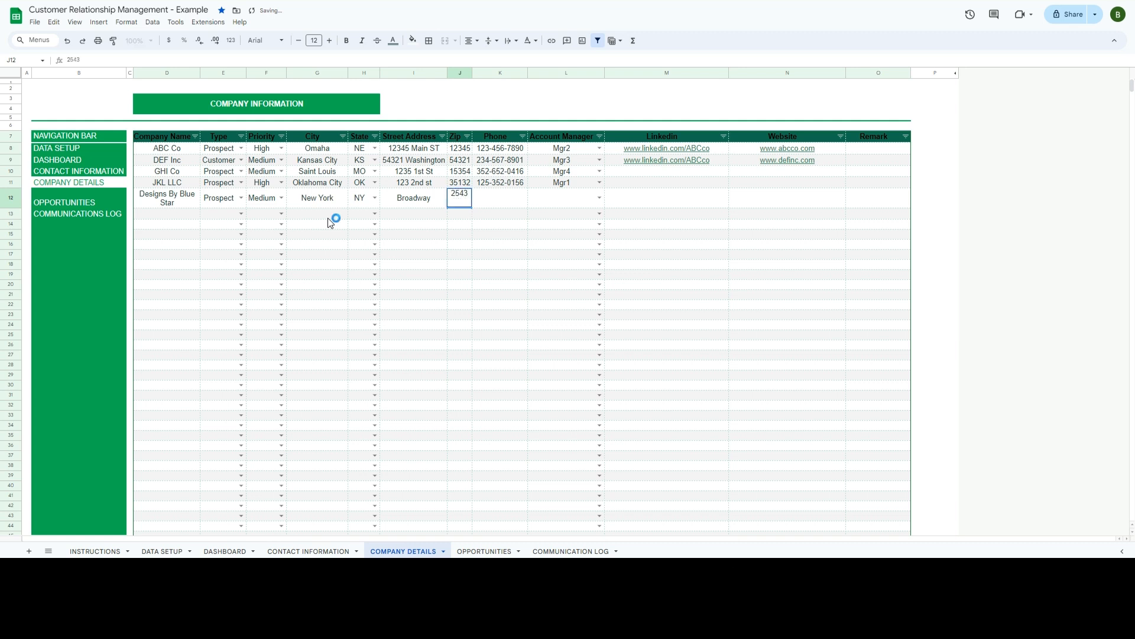
{"action": "key", "text": "Tab"}
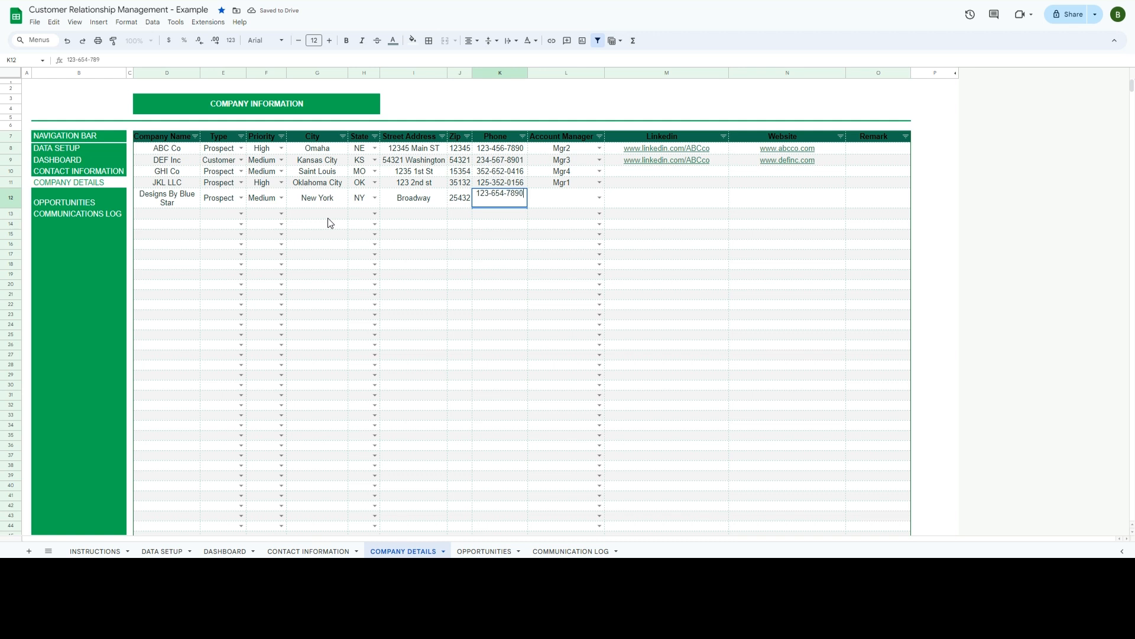
{"action": "key", "text": "Tab"}
{"action": "left_click", "coordinate": [599, 198]}
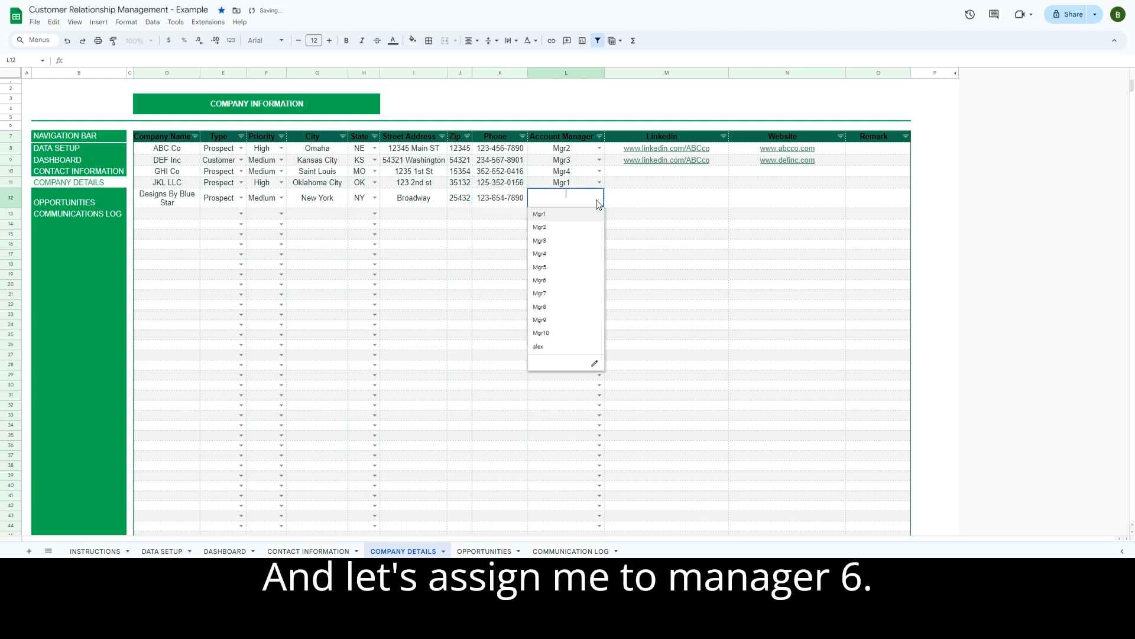
{"action": "left_click", "coordinate": [551, 282]}
{"action": "left_click", "coordinate": [643, 199]}
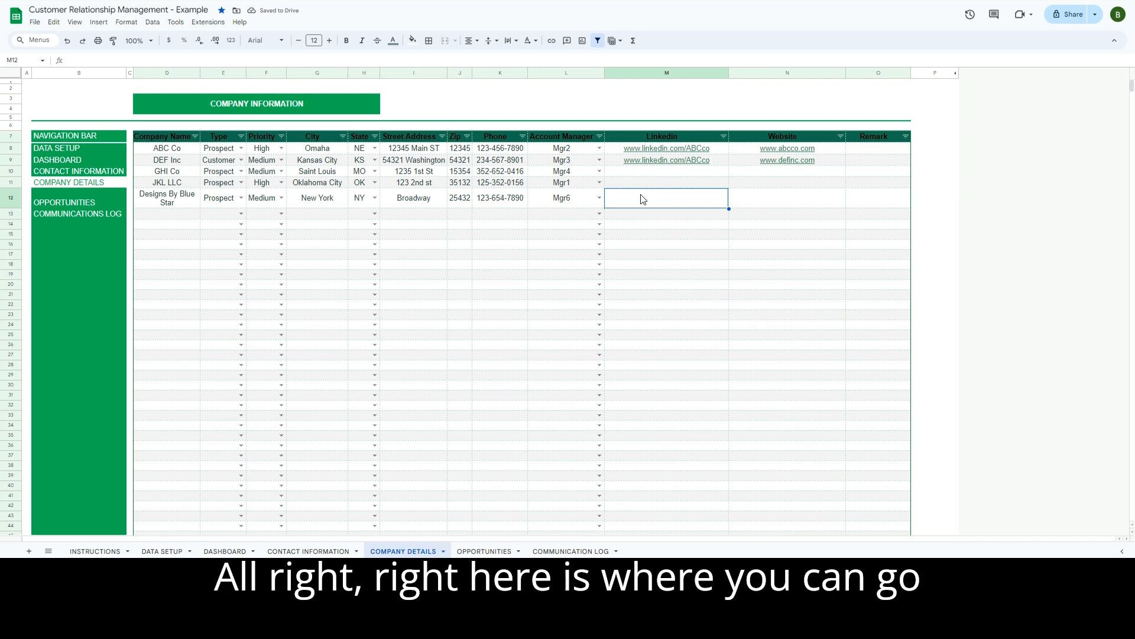
{"action": "left_click", "coordinate": [657, 201]}
{"action": "left_click", "coordinate": [180, 59]}
{"action": "type", "text": "https://www.linkedin.com/in/designs-by-blue-star-a30269311/"}
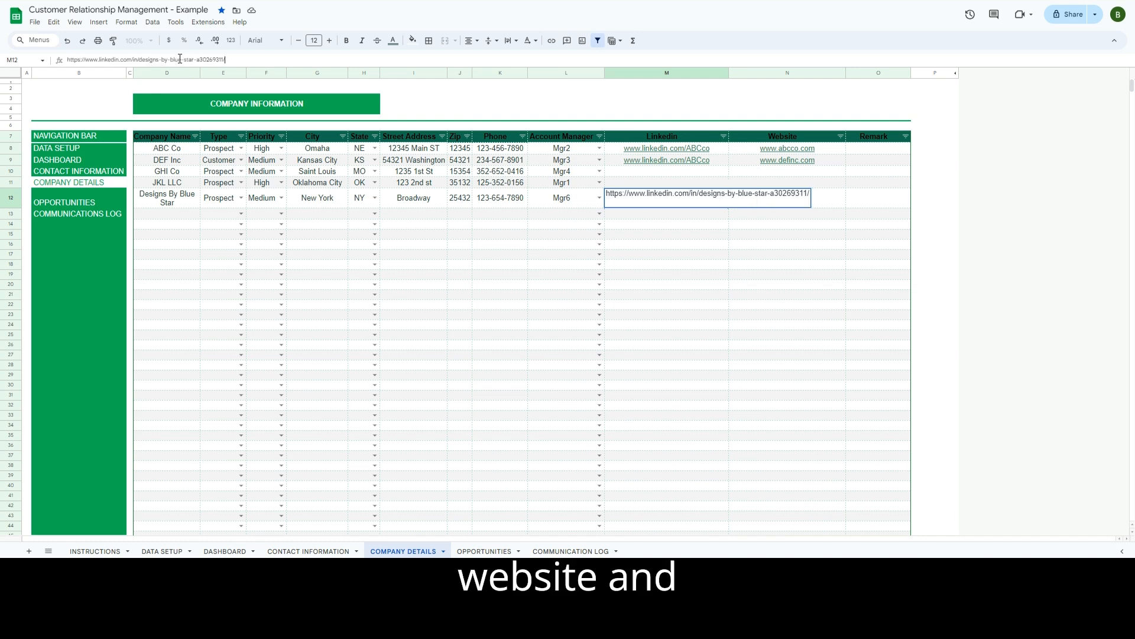
{"action": "key", "text": "Tab"}
{"action": "type", "text": "www.DesignsBy"}
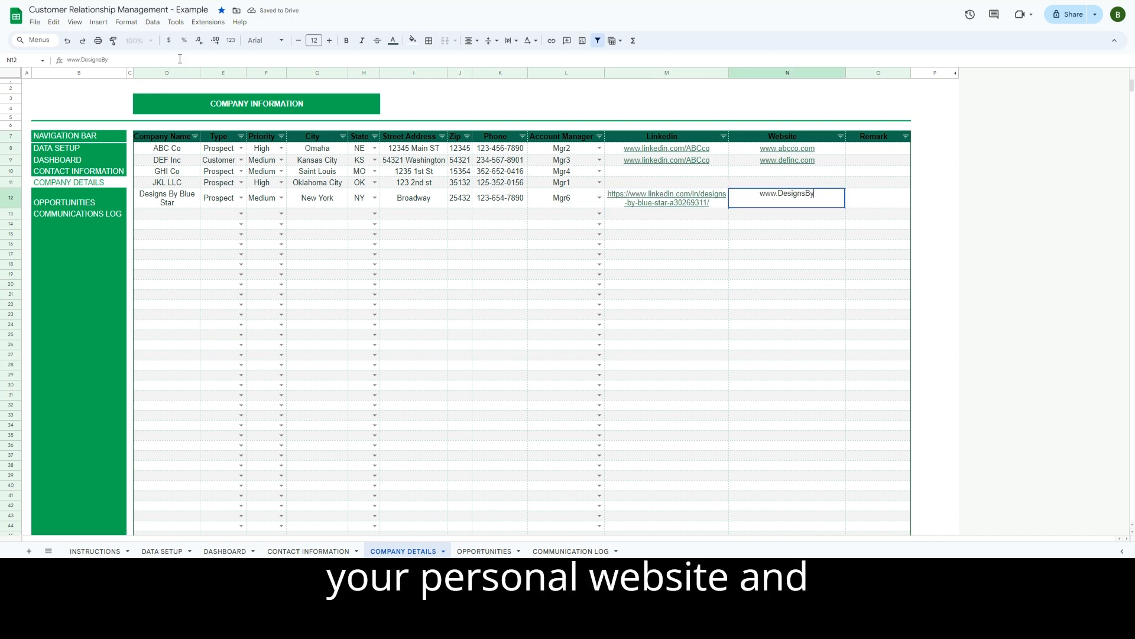
{"action": "type", "text": "BlueStar.com"}
{"action": "key", "text": "Tab"}
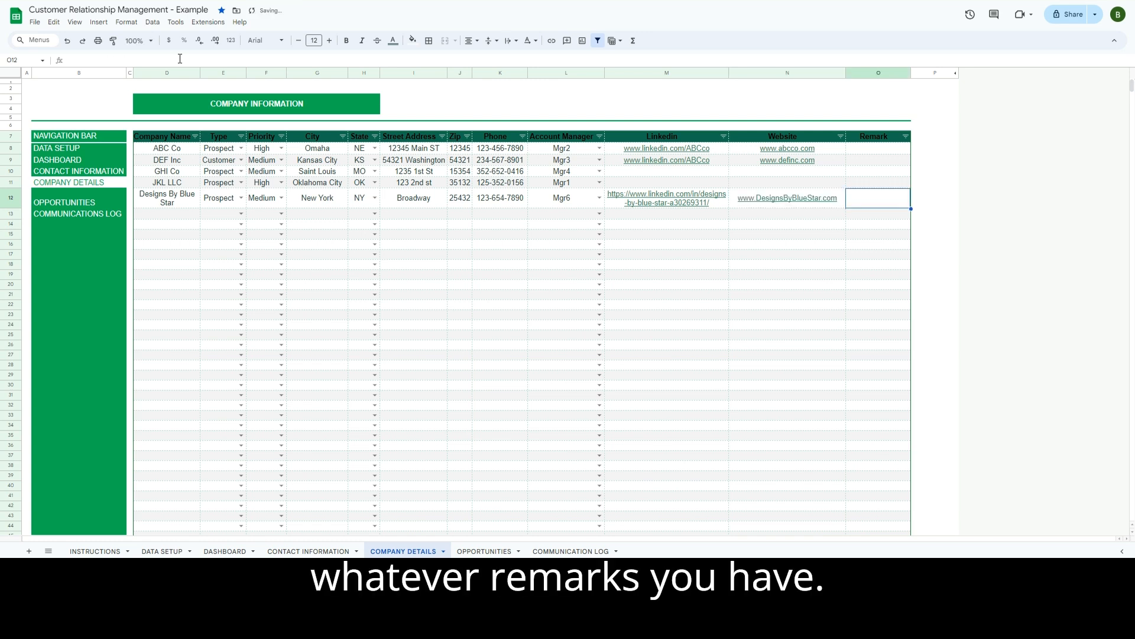
{"action": "type", "text": "Come check out us!"}
{"action": "key", "text": "Return"}
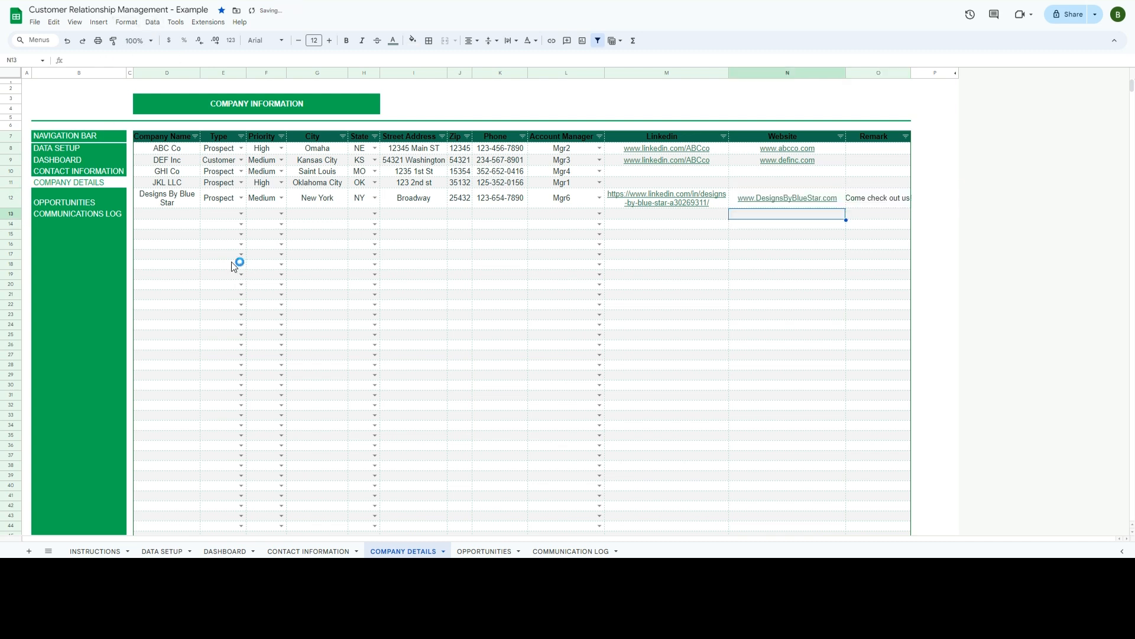
- In Contact Information row 10, enter the contact's name, position Owner and e-mail address
{"action": "left_click", "coordinate": [308, 551]}
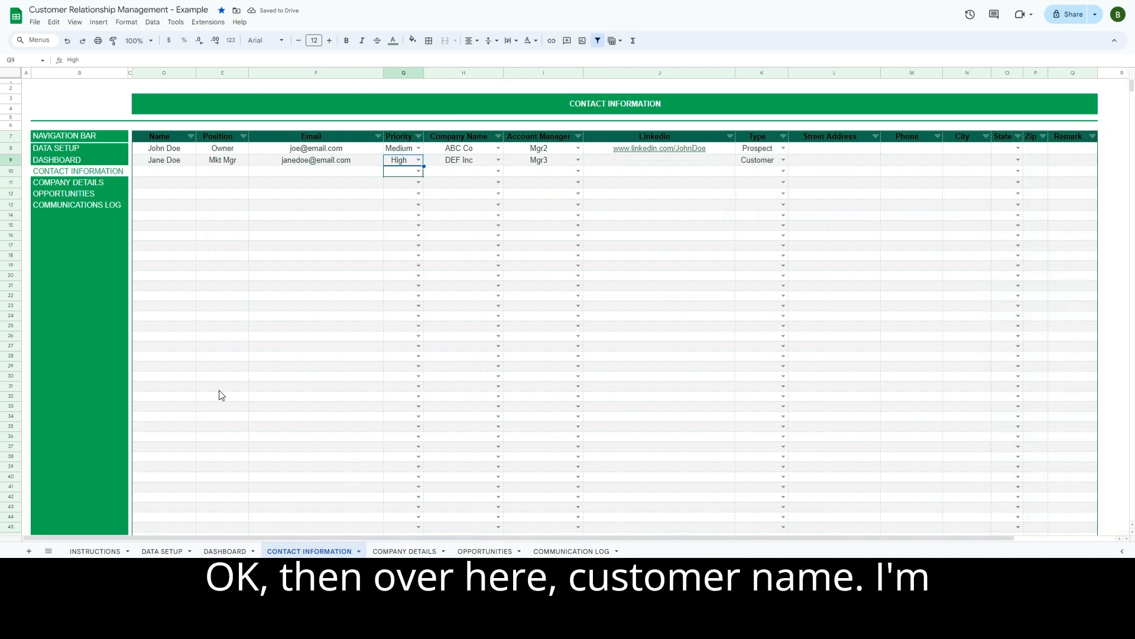
{"action": "left_click", "coordinate": [170, 172]}
{"action": "type", "text": "Alex"}
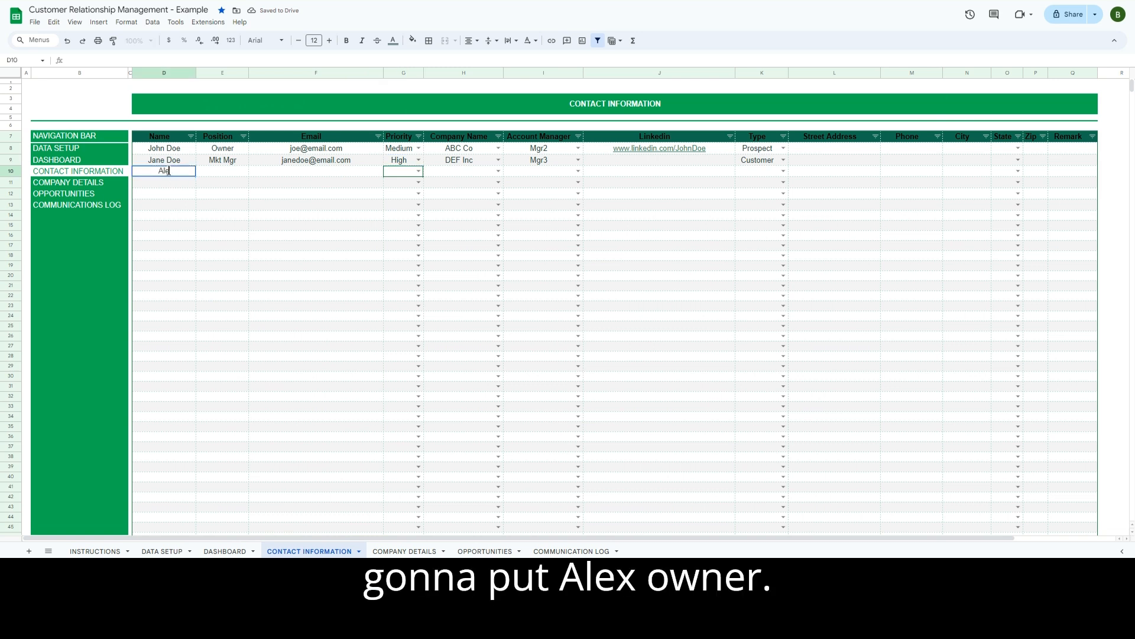
{"action": "key", "text": "Tab"}
{"action": "type", "text": "Owner"}
{"action": "key", "text": "Tab"}
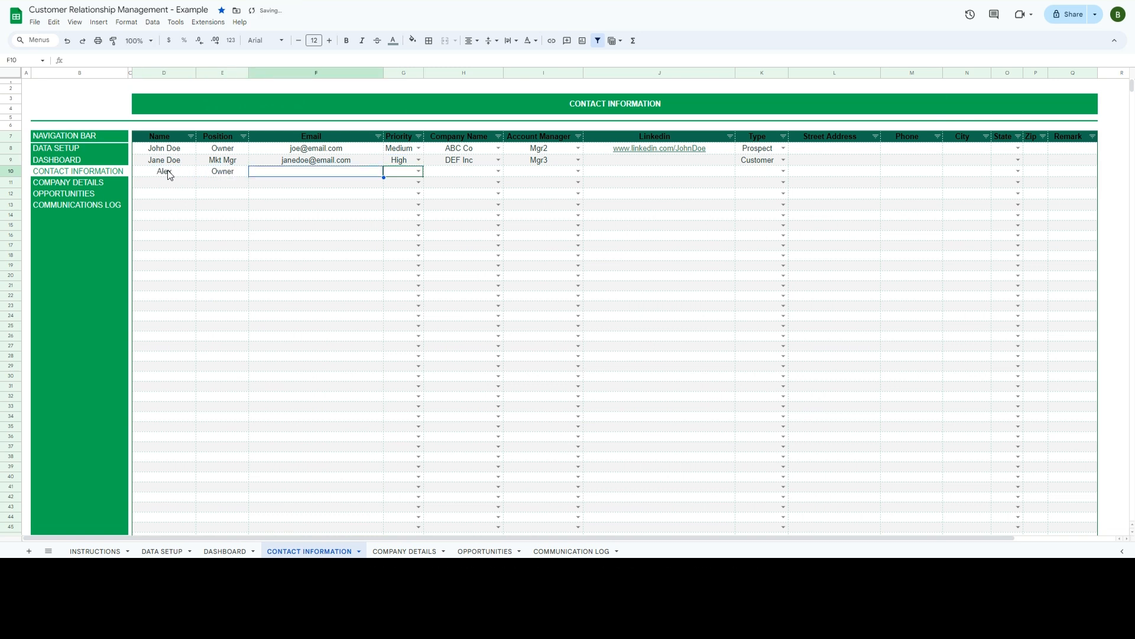
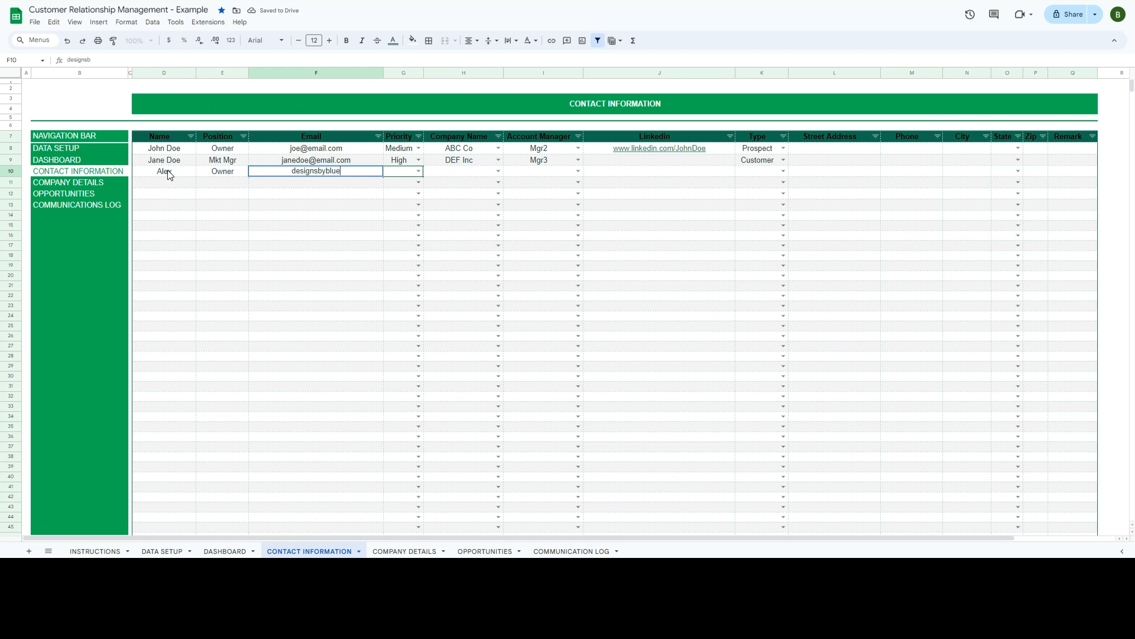
{"action": "key", "text": "Tab"}
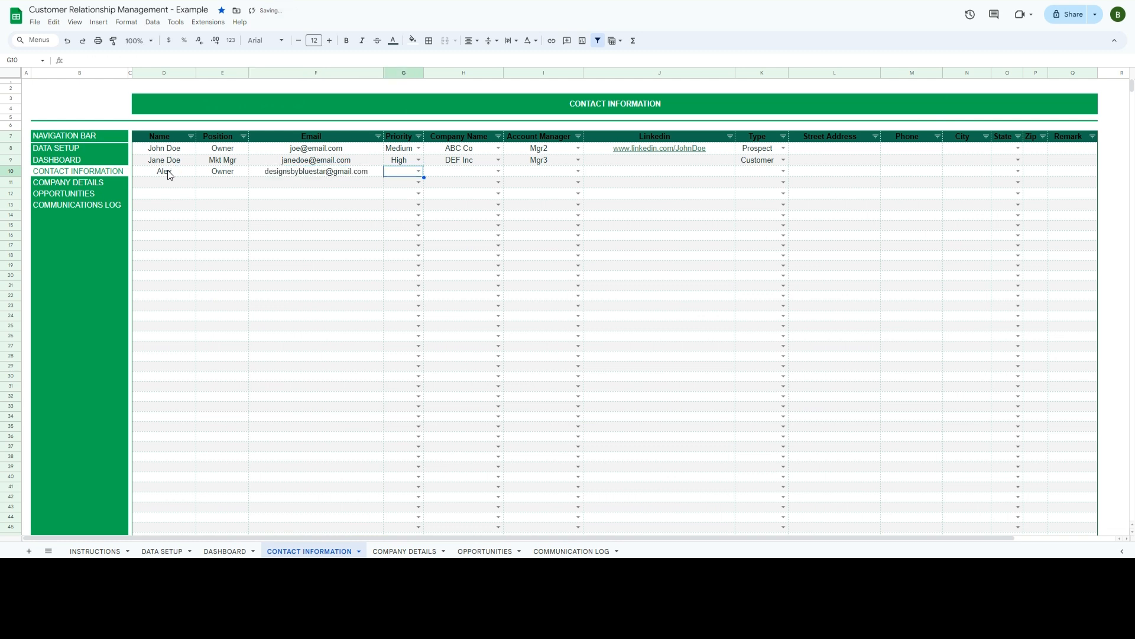
- Set the contact's priority to Medium, company to Designs By Blue Star and manager to Mgr3
{"action": "left_click", "coordinate": [419, 171]}
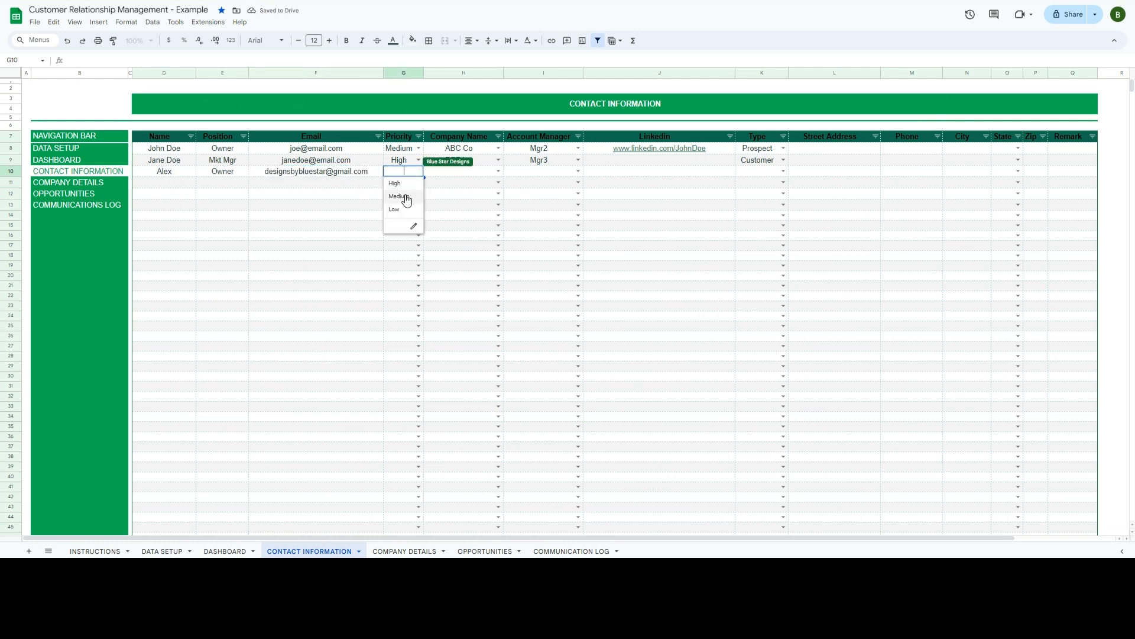
{"action": "left_click", "coordinate": [397, 194]}
{"action": "left_click", "coordinate": [471, 175]}
{"action": "left_click", "coordinate": [499, 171]}
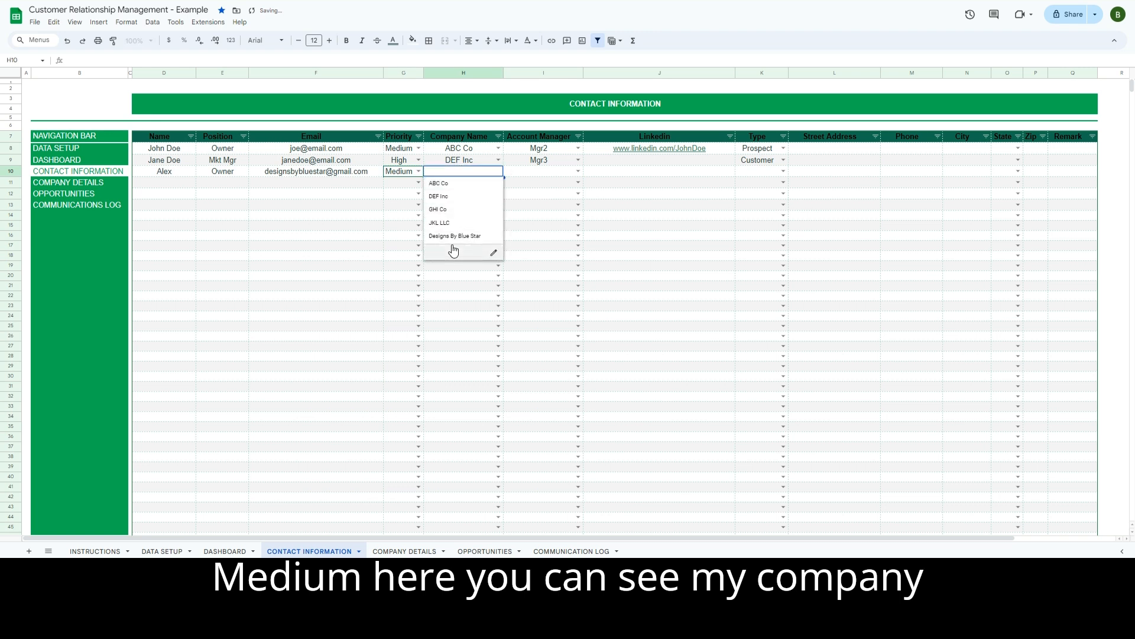
{"action": "left_click", "coordinate": [459, 233]}
{"action": "left_click", "coordinate": [572, 176]}
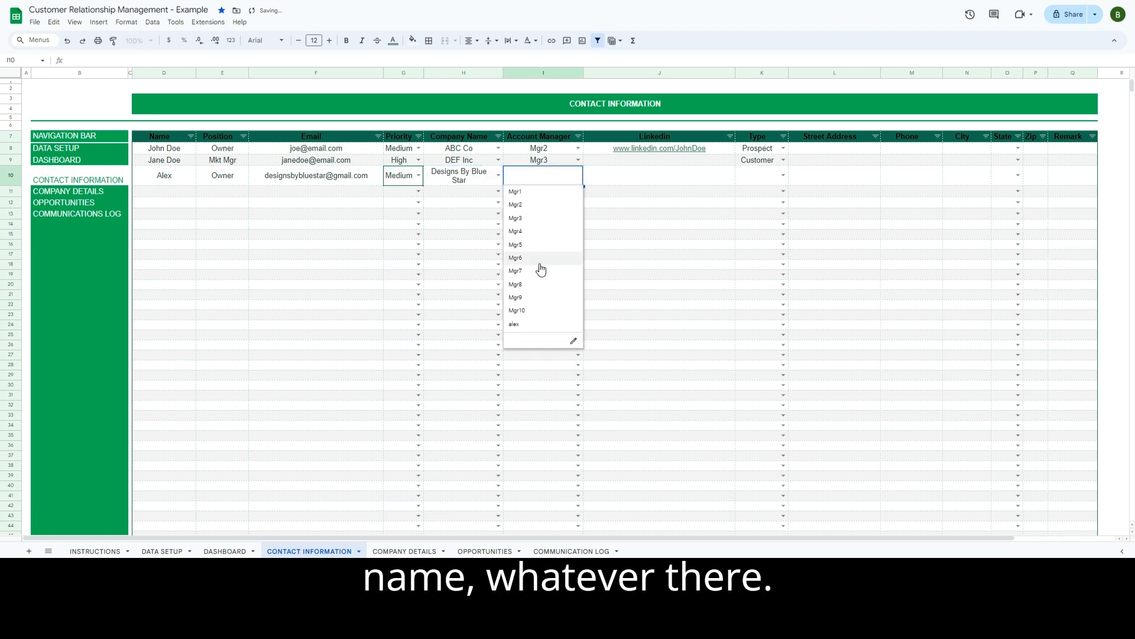
{"action": "left_click", "coordinate": [540, 219]}
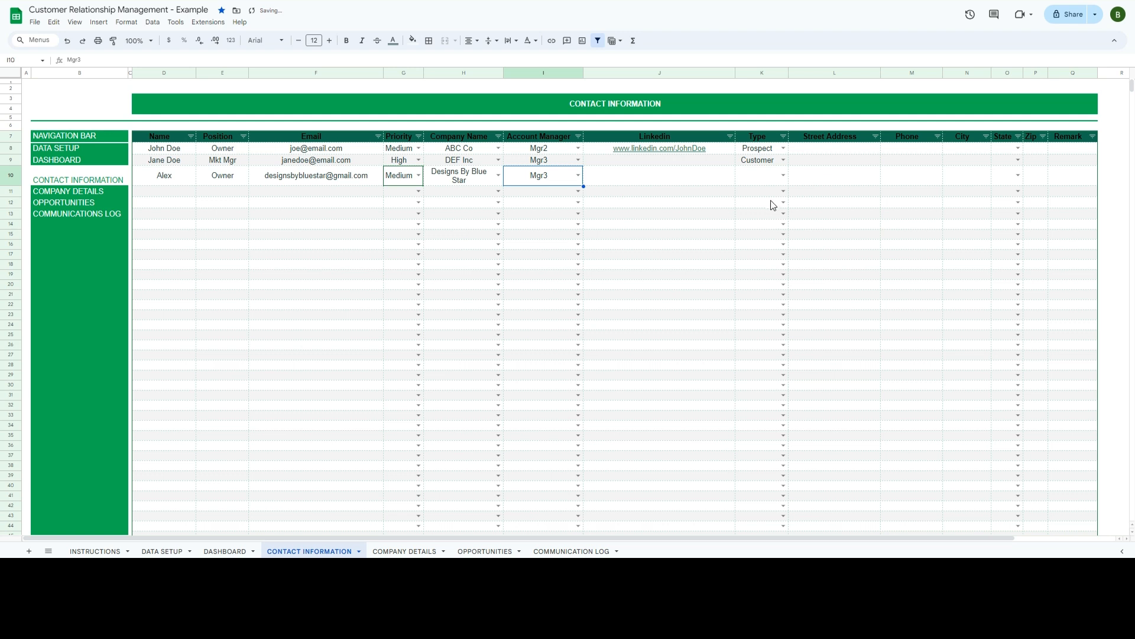
{"action": "left_click", "coordinate": [485, 550]}
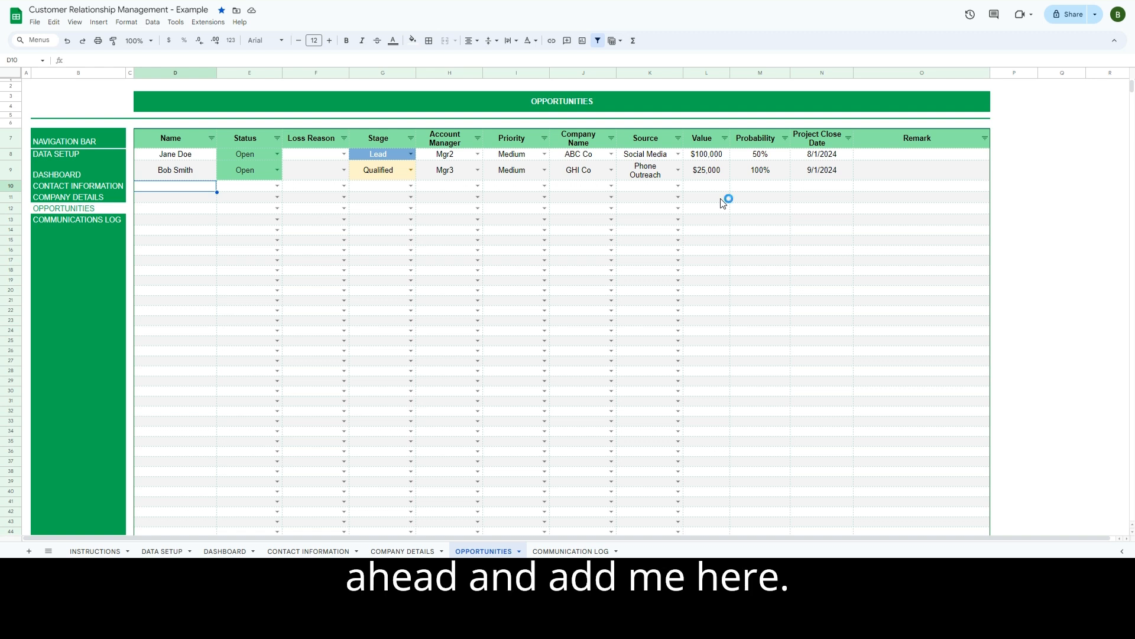
- Add the contact's name as a new opportunity in D10 with status Open, then view the dashboard
{"action": "type", "text": "Alex"}
{"action": "key", "text": "Tab"}
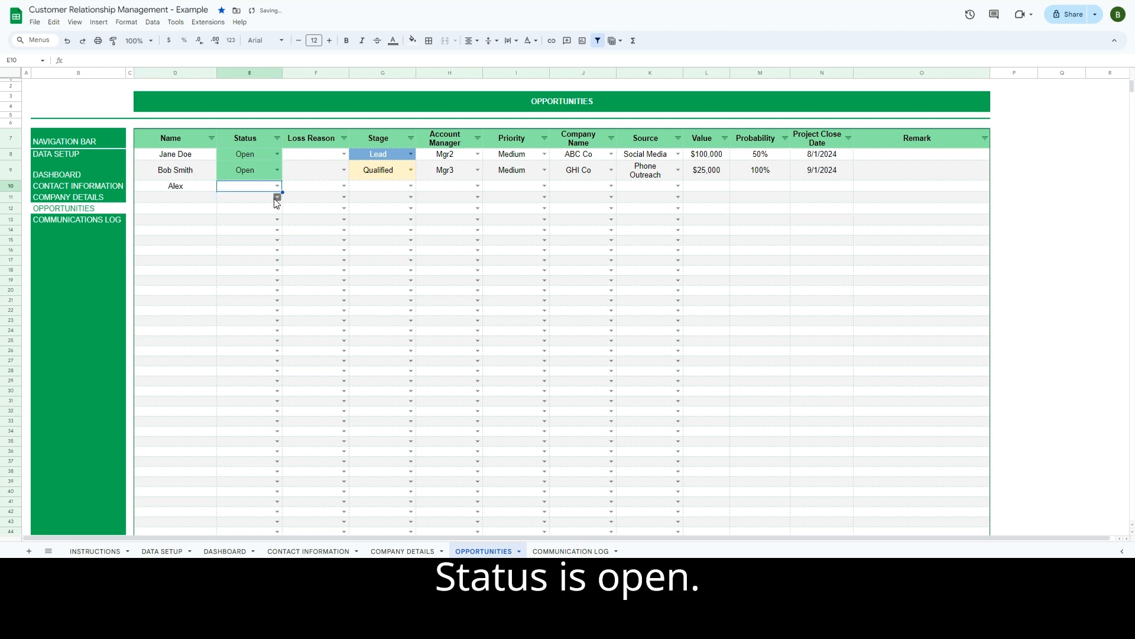
{"action": "left_click", "coordinate": [276, 185]}
{"action": "left_click", "coordinate": [254, 200]}
{"action": "left_click", "coordinate": [293, 311]}
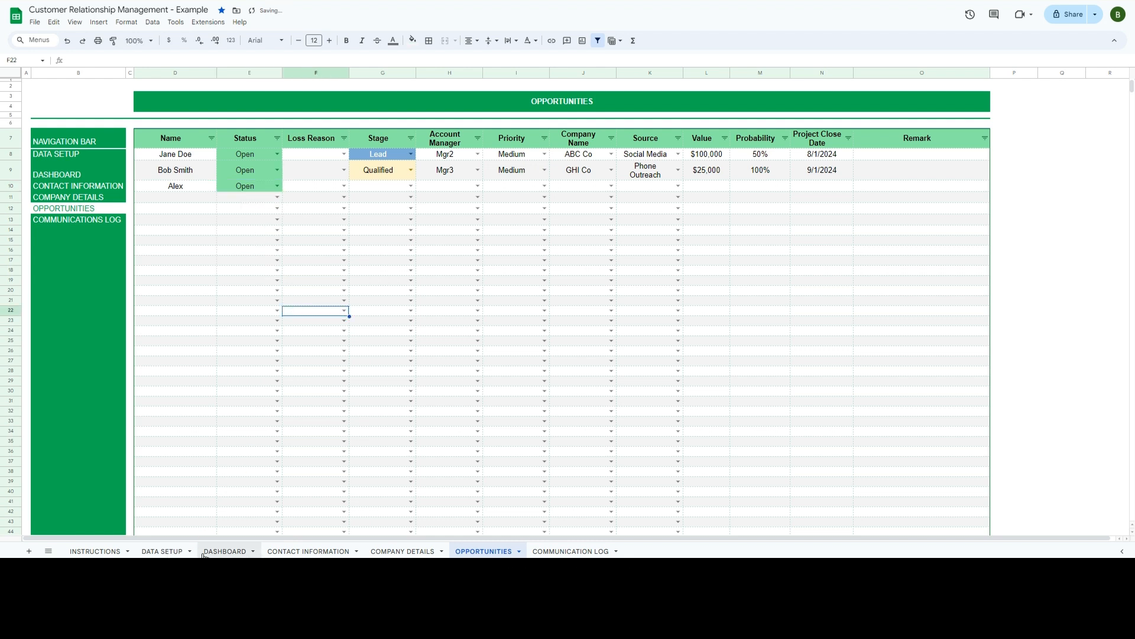
{"action": "left_click", "coordinate": [225, 551]}
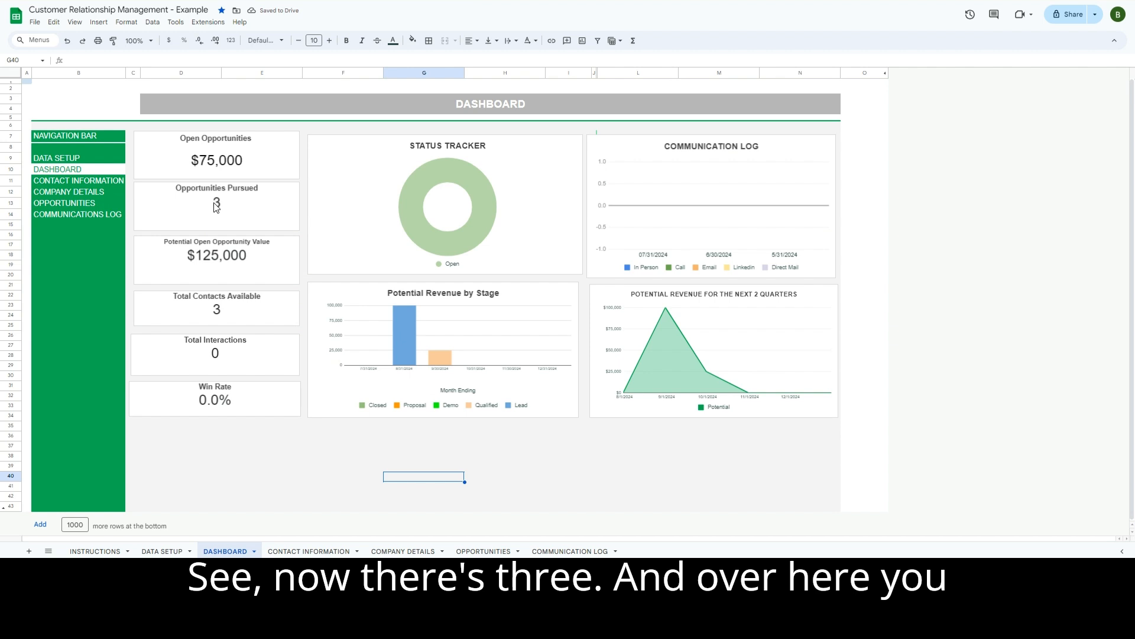
- Review the Stage options down to Closed and Status options down to On Hold in Data Setup
{"action": "left_click", "coordinate": [155, 549]}
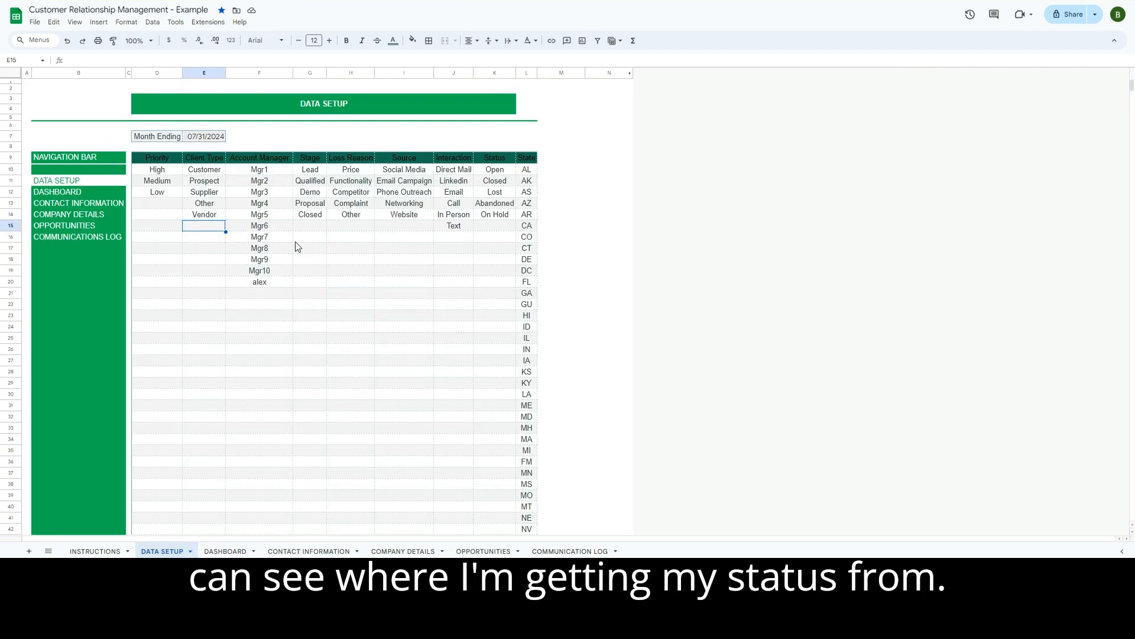
{"action": "left_click", "coordinate": [313, 170]}
{"action": "left_click", "coordinate": [317, 180]}
{"action": "left_click", "coordinate": [317, 193]}
{"action": "left_click", "coordinate": [316, 212]}
{"action": "left_click", "coordinate": [506, 173]}
{"action": "left_click", "coordinate": [504, 181]}
{"action": "left_click", "coordinate": [505, 214]}
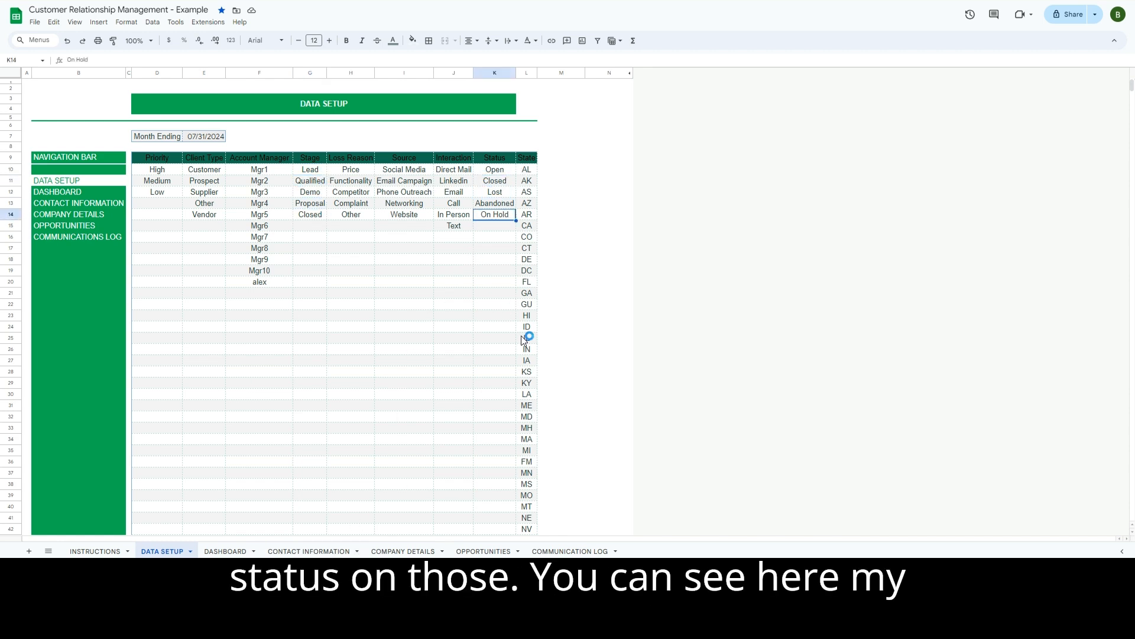
{"action": "left_click", "coordinate": [300, 551]}
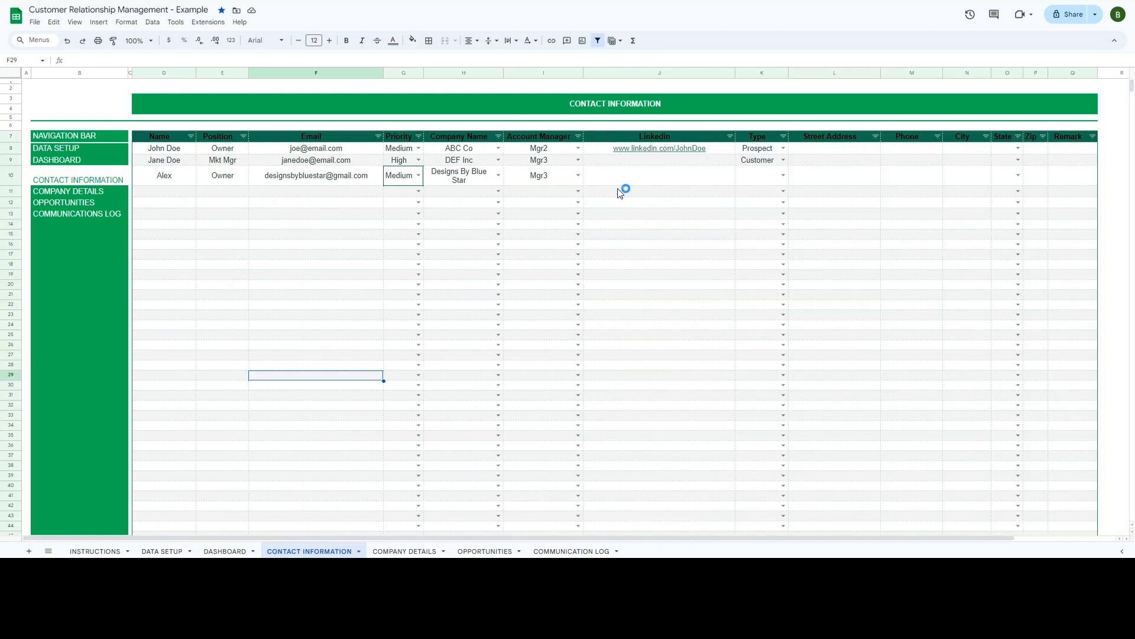
- Set opportunity row 10 to stage Proposal, manager Mgr2, priority High and company Designs By Blue Star
{"action": "left_click", "coordinate": [484, 551]}
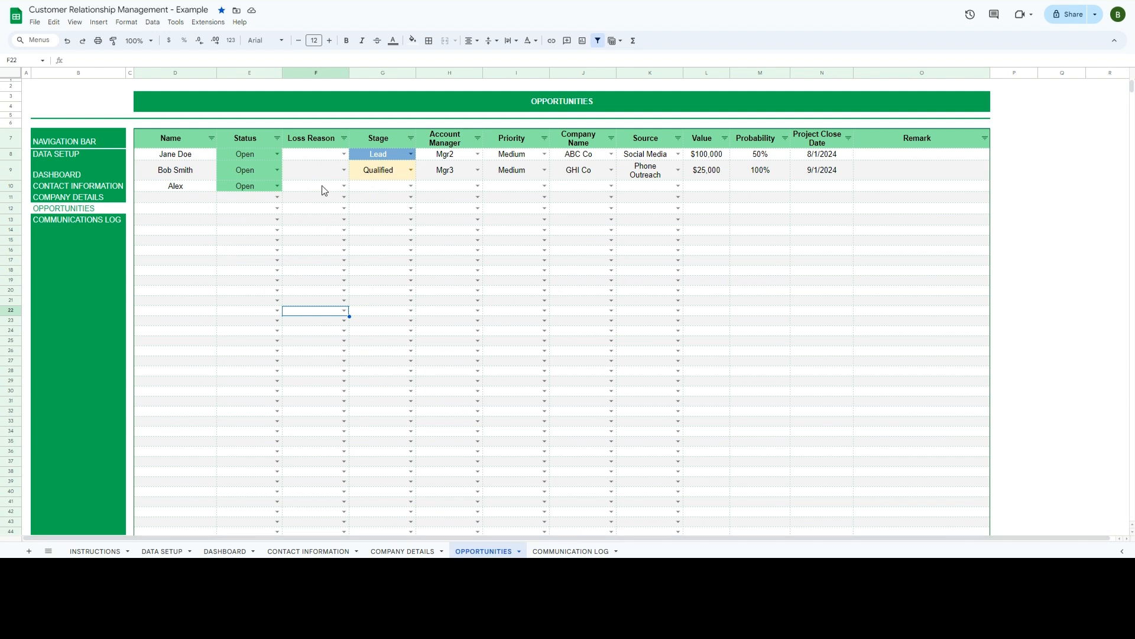
{"action": "left_click", "coordinate": [395, 188]}
{"action": "left_click", "coordinate": [411, 186]}
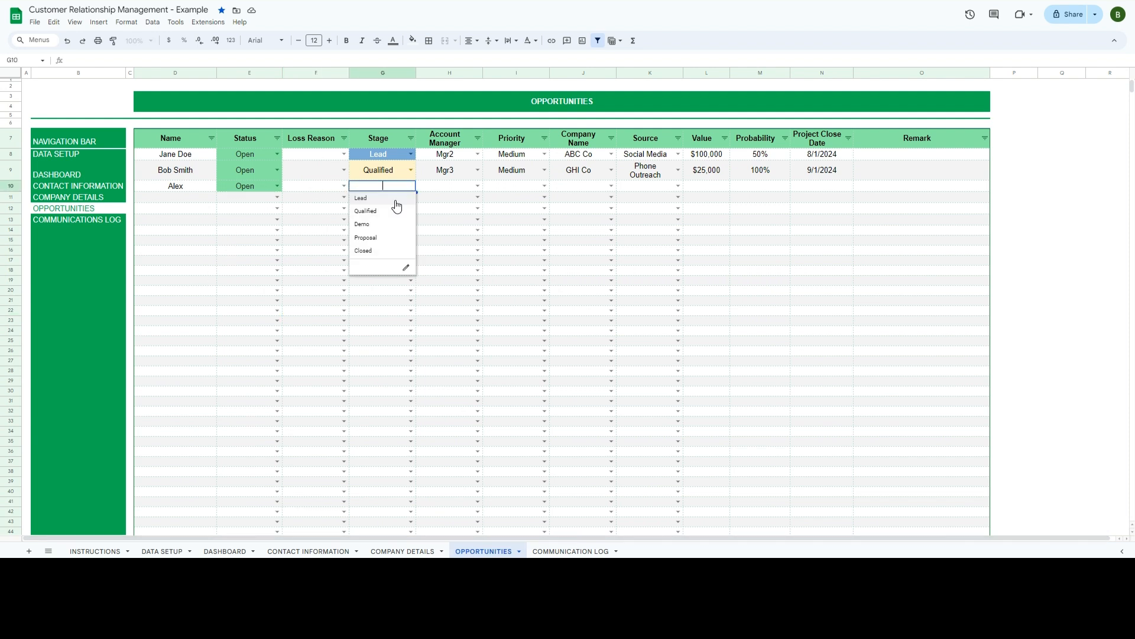
{"action": "left_click", "coordinate": [367, 237]}
{"action": "left_click", "coordinate": [478, 185]}
{"action": "left_click", "coordinate": [452, 211]}
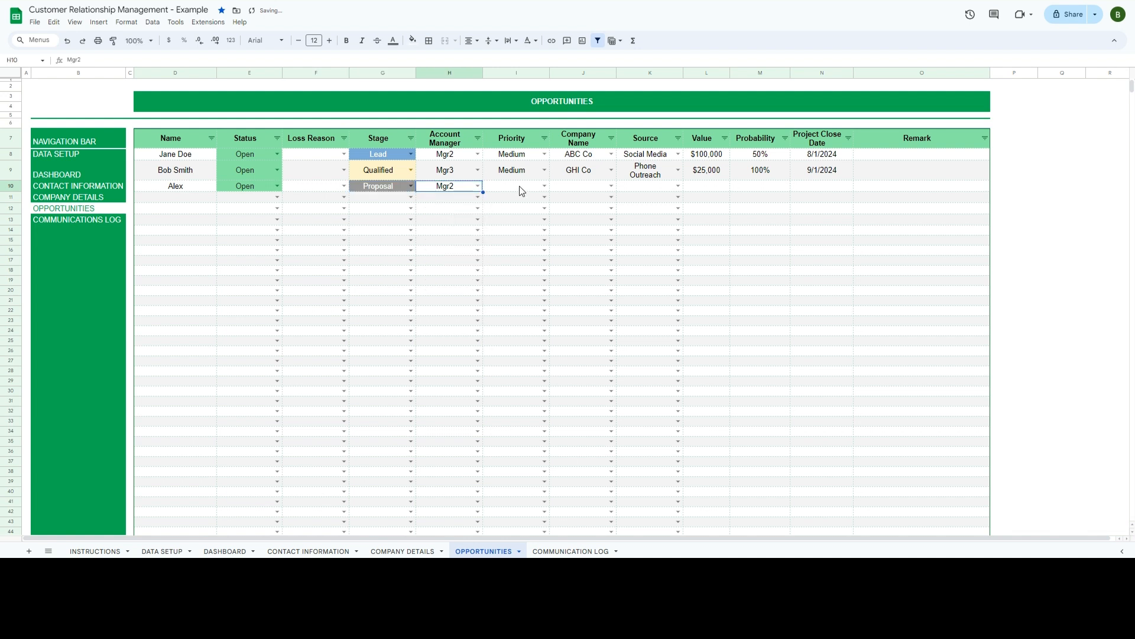
{"action": "left_click", "coordinate": [546, 179]}
{"action": "left_click", "coordinate": [545, 185]}
{"action": "left_click", "coordinate": [525, 198]}
{"action": "left_click", "coordinate": [609, 187]}
{"action": "left_click", "coordinate": [585, 250]}
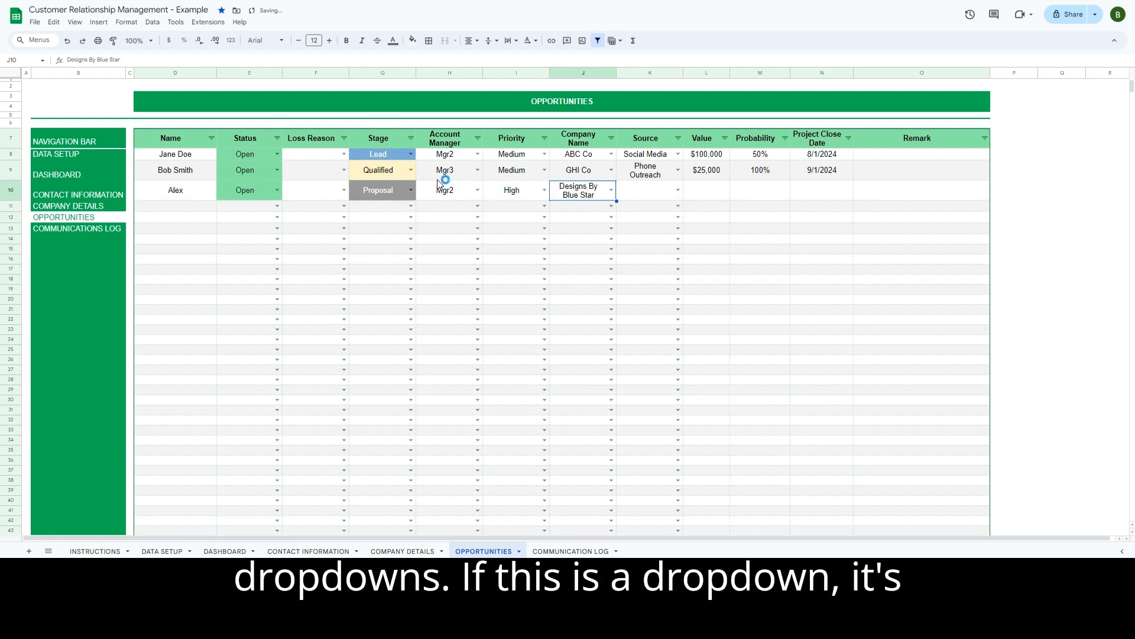
- Give the opportunity source Website, value 200,000, probability 25% and close date 12/1/2024
{"action": "left_click", "coordinate": [161, 553]}
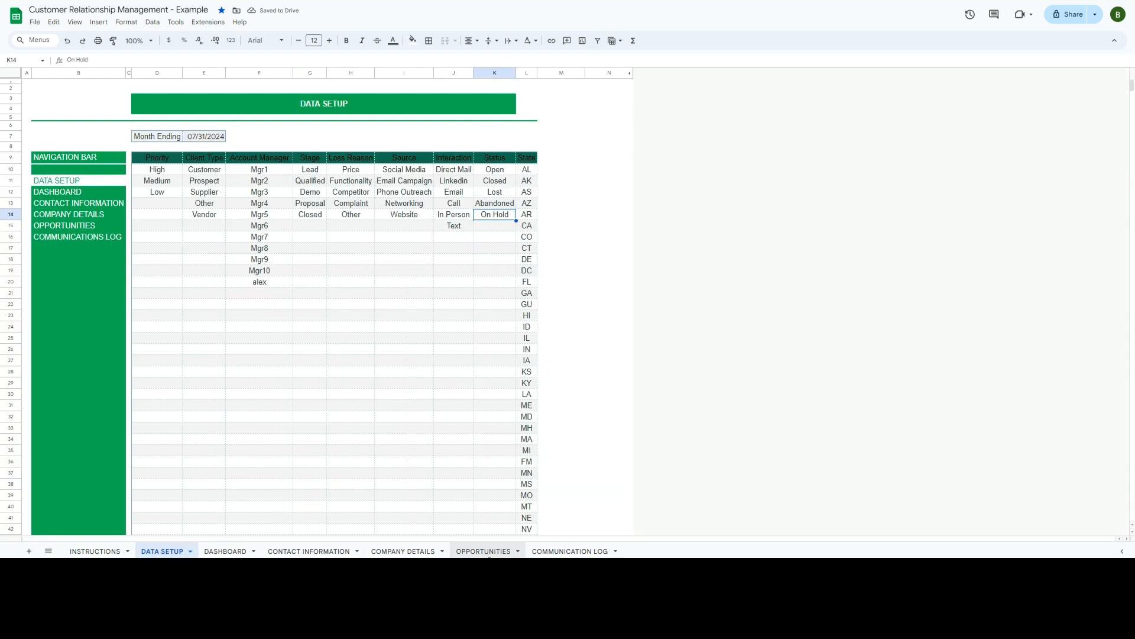
{"action": "left_click", "coordinate": [484, 551]}
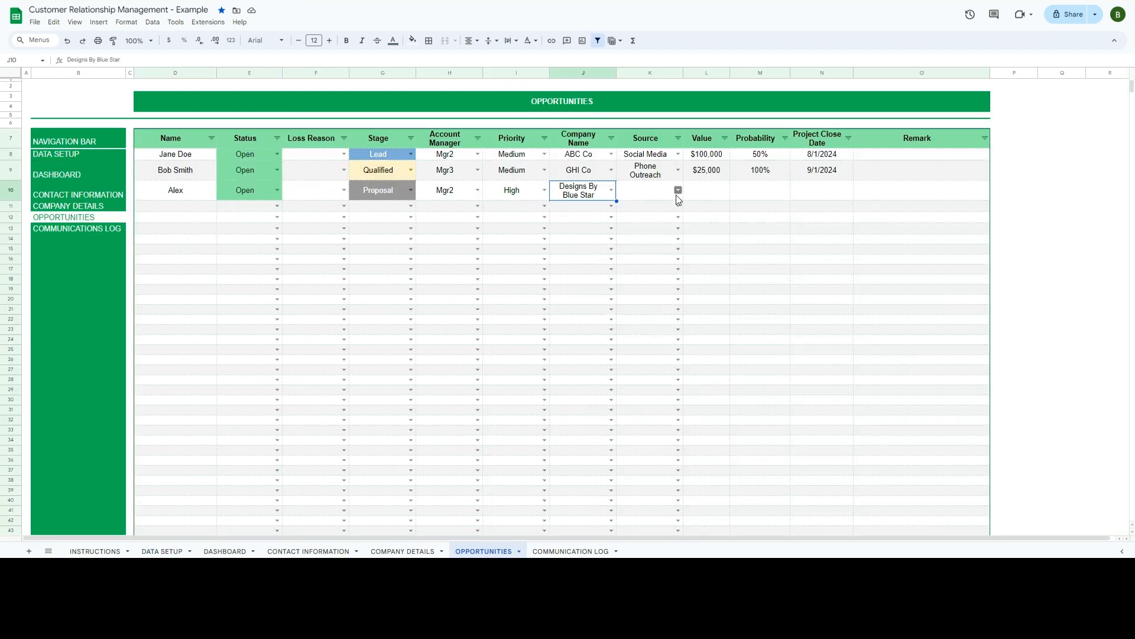
{"action": "left_click", "coordinate": [676, 194]}
{"action": "left_click", "coordinate": [640, 260]}
{"action": "left_click", "coordinate": [714, 194]}
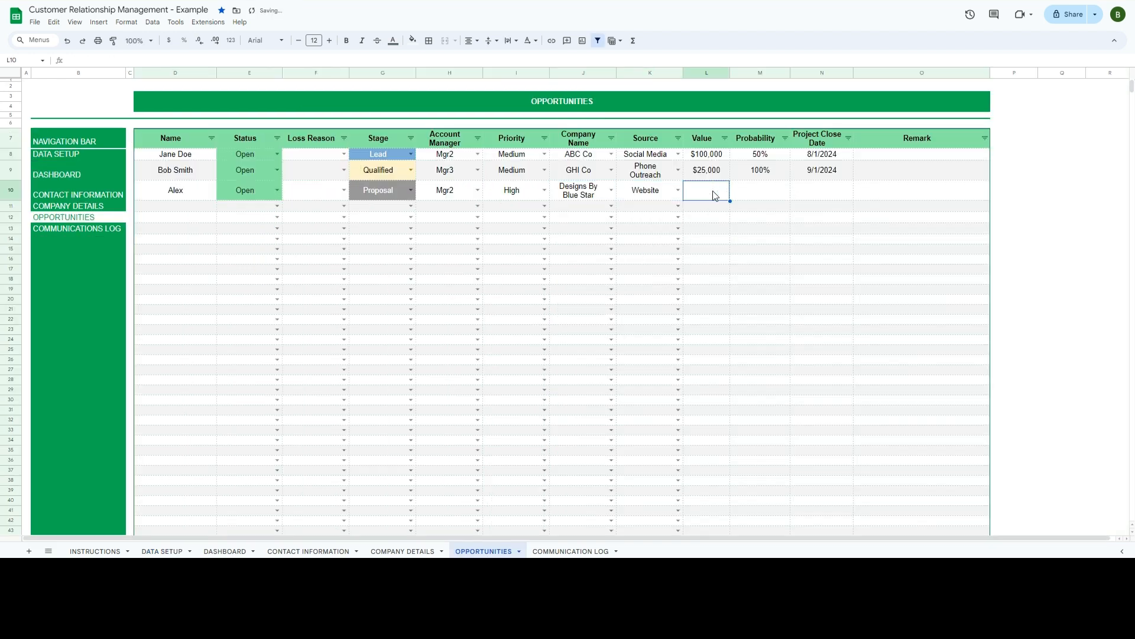
{"action": "type", "text": "2"}
{"action": "type", "text": "00,000"}
{"action": "key", "text": "Tab"}
{"action": "type", "text": "25"}
{"action": "key", "text": "Tab"}
{"action": "type", "text": "12/1/2024"}
{"action": "key", "text": "Return"}
{"action": "left_click", "coordinate": [570, 289]}
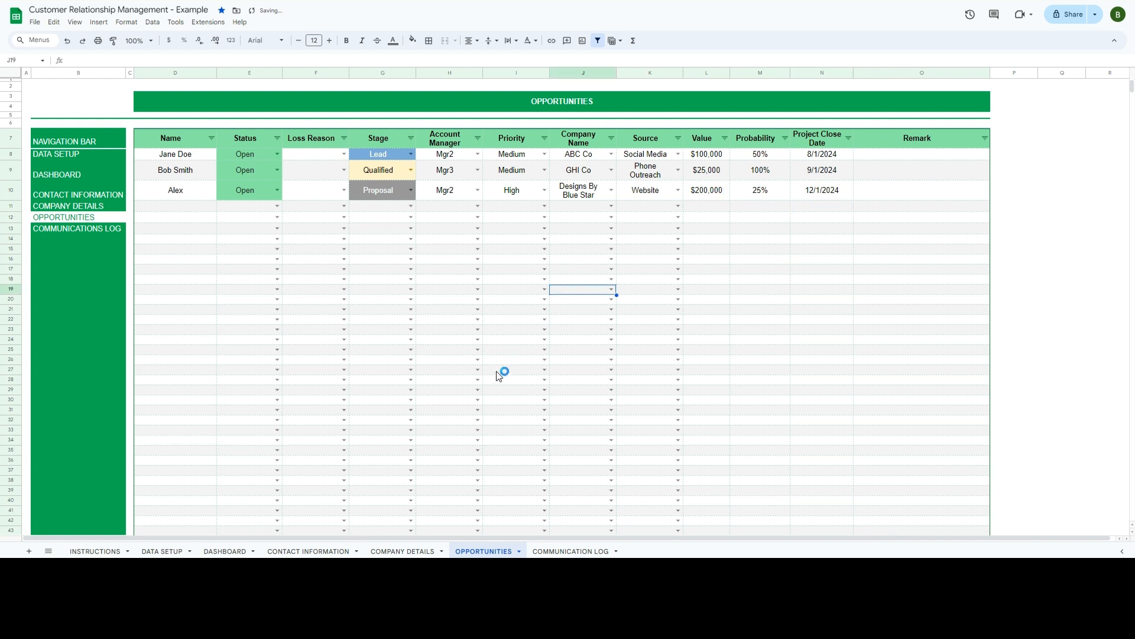
{"action": "left_click", "coordinate": [229, 552]}
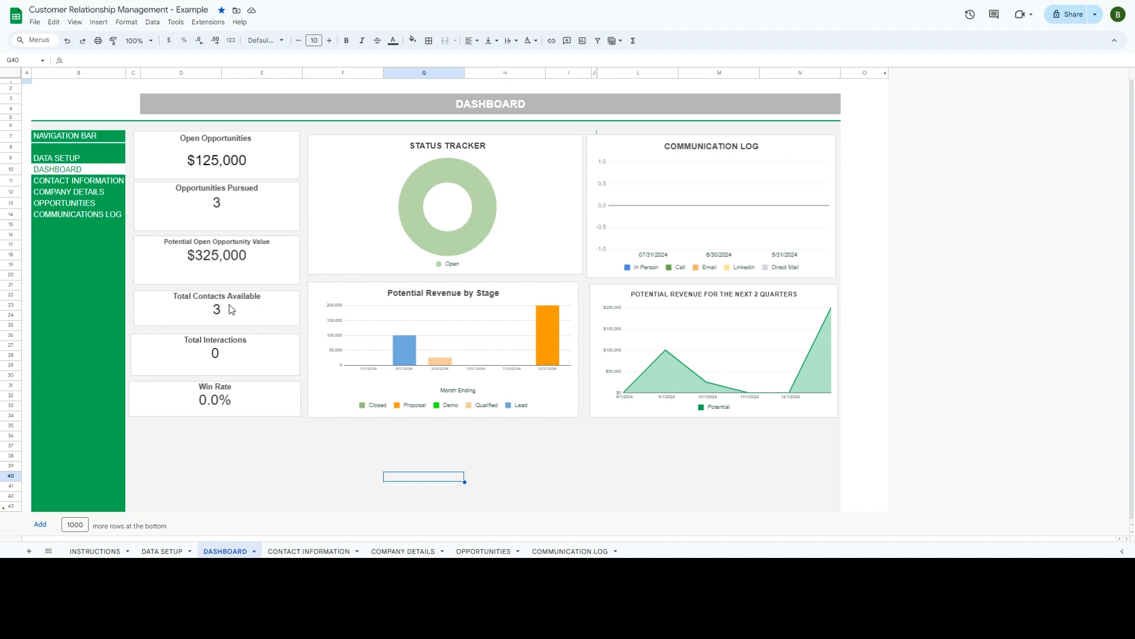
- Compare the sheets and check the dashboard's $200,000 Proposal bar for December 2024
{"action": "left_click", "coordinate": [483, 551]}
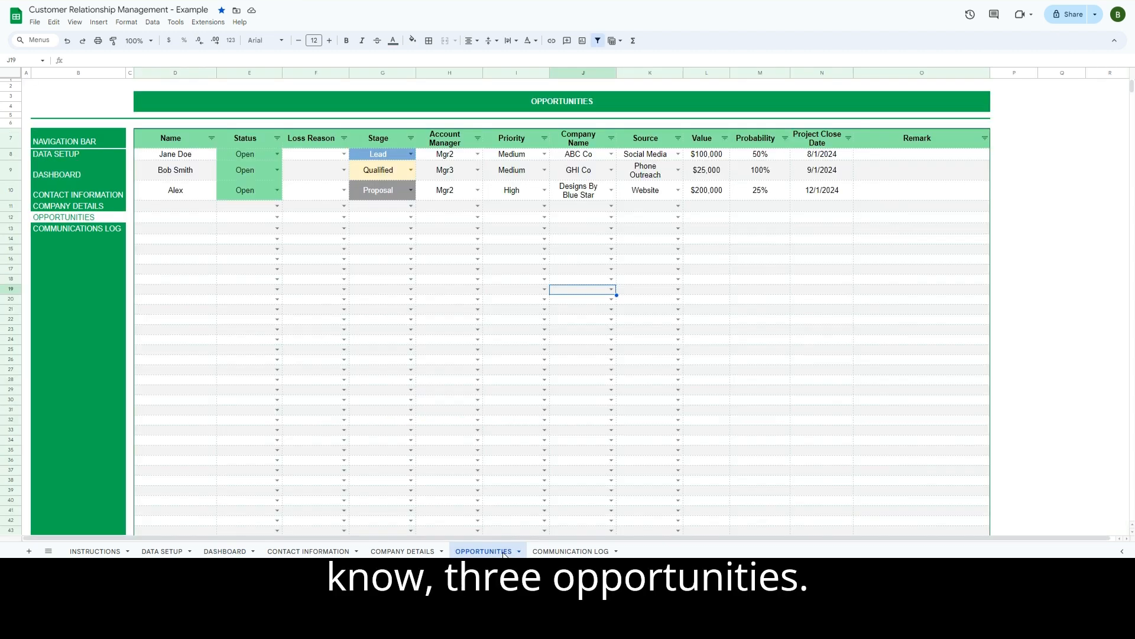
{"action": "left_click", "coordinate": [269, 551]}
{"action": "left_click", "coordinate": [242, 551]}
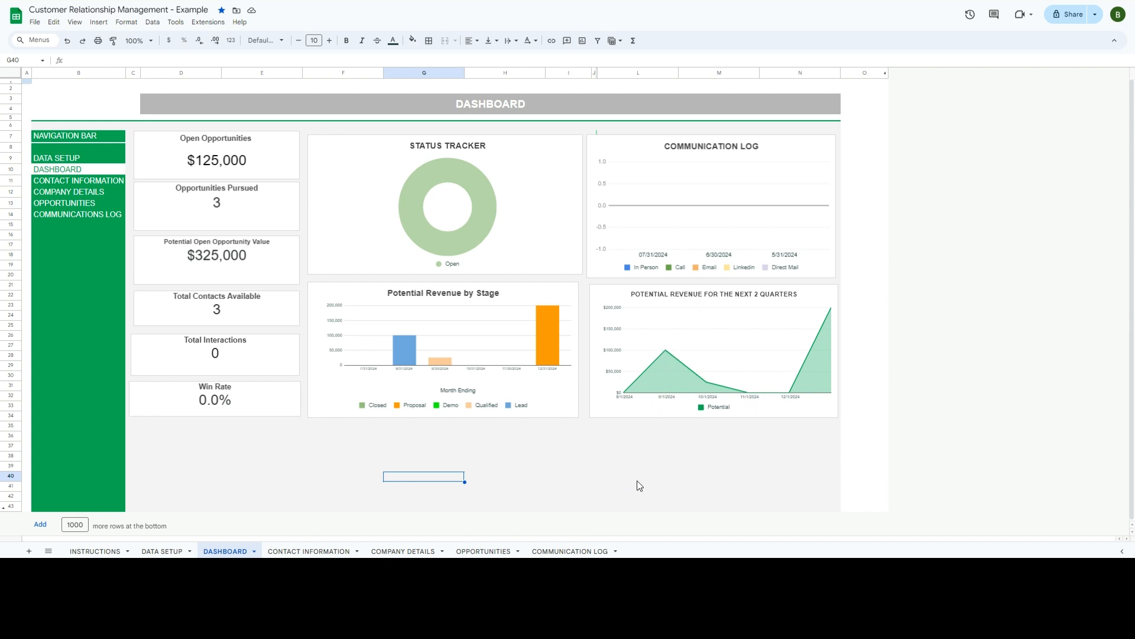
{"action": "left_click", "coordinate": [571, 551]}
{"action": "left_click", "coordinate": [474, 551]}
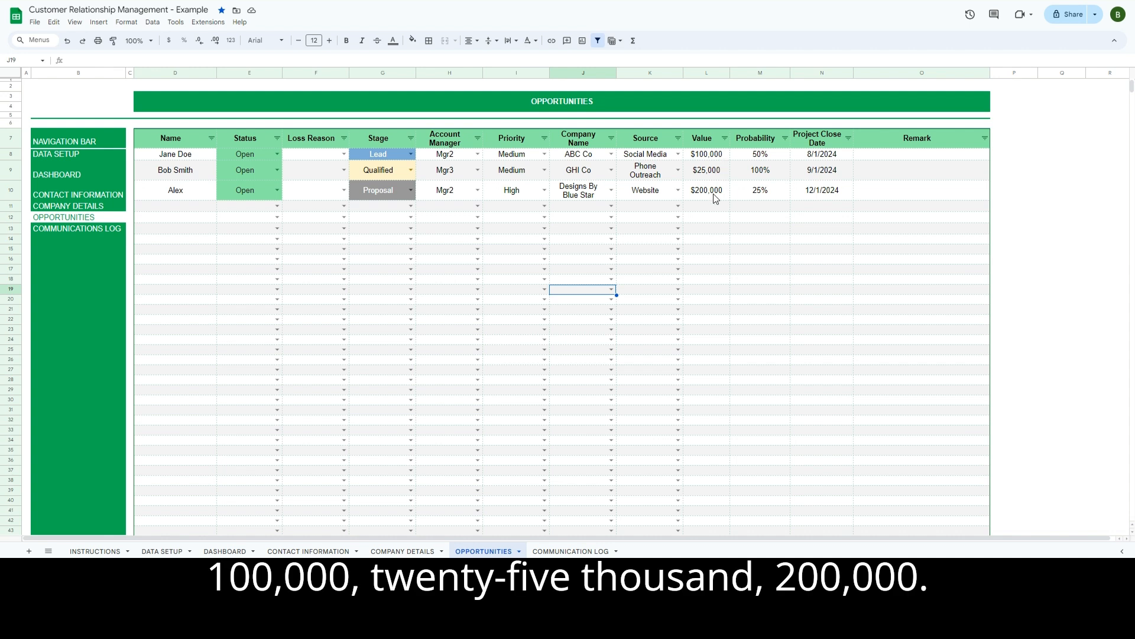
{"action": "left_click", "coordinate": [224, 550]}
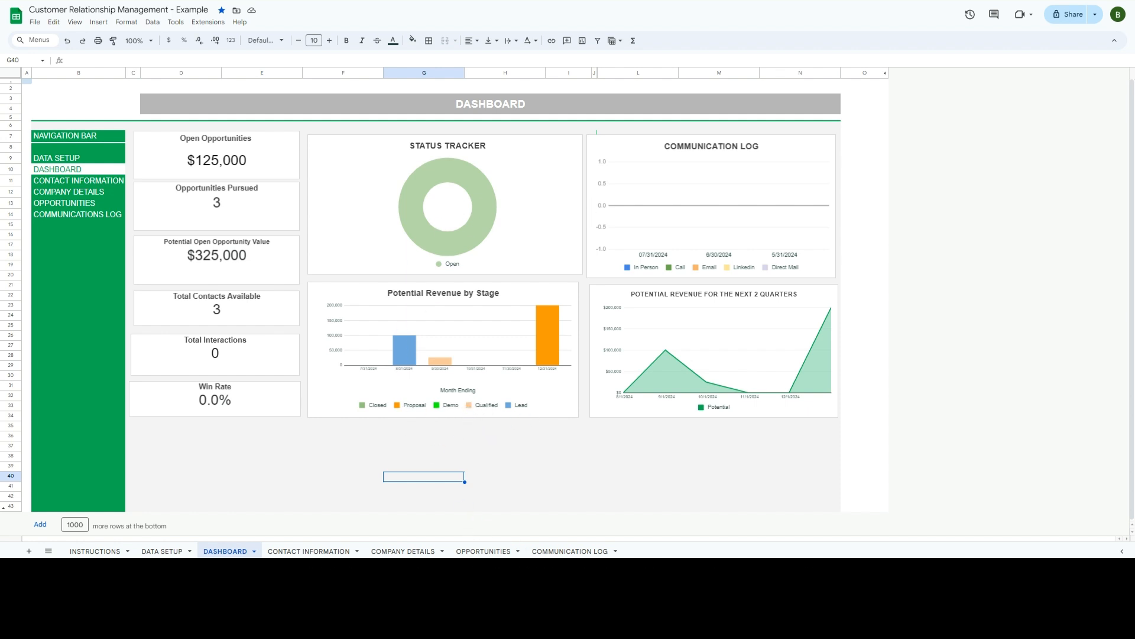
{"action": "left_click", "coordinate": [483, 551]}
- Mark the $100,000 opportunity Closed and the $25,000 one Lost, checking the dashboard after each
{"action": "left_click", "coordinate": [277, 153]}
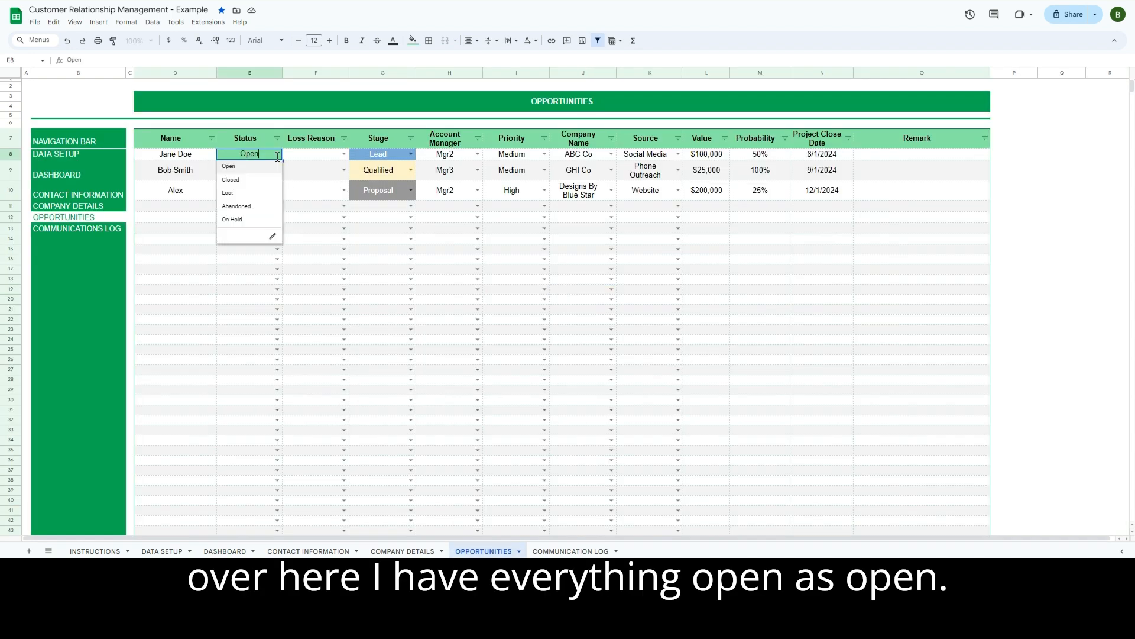
{"action": "left_click", "coordinate": [254, 181]}
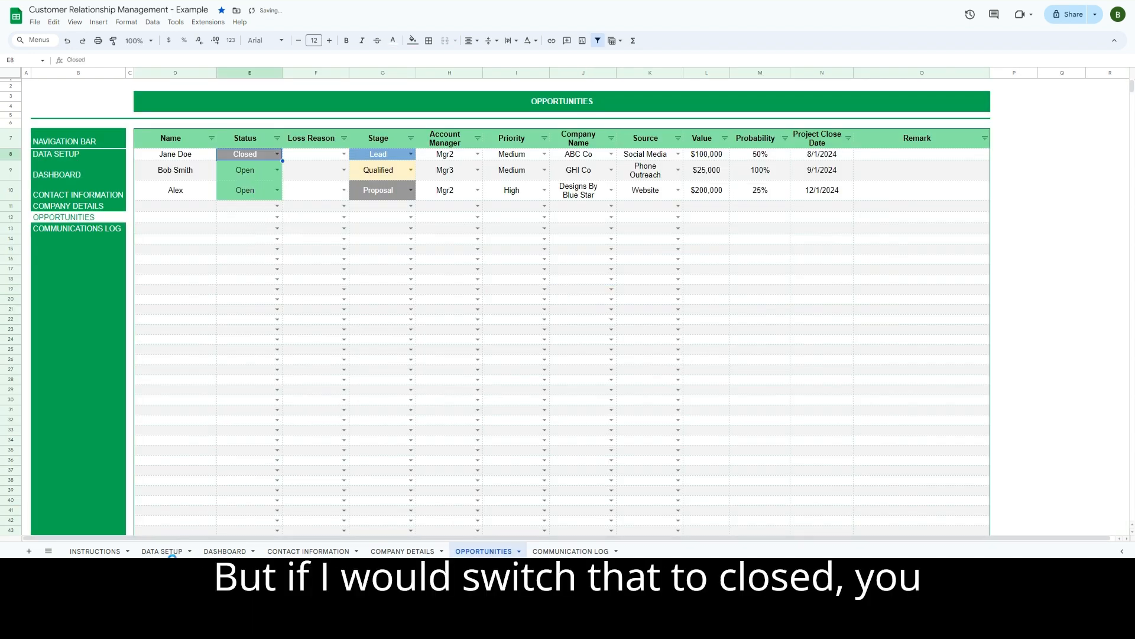
{"action": "left_click", "coordinate": [240, 551]}
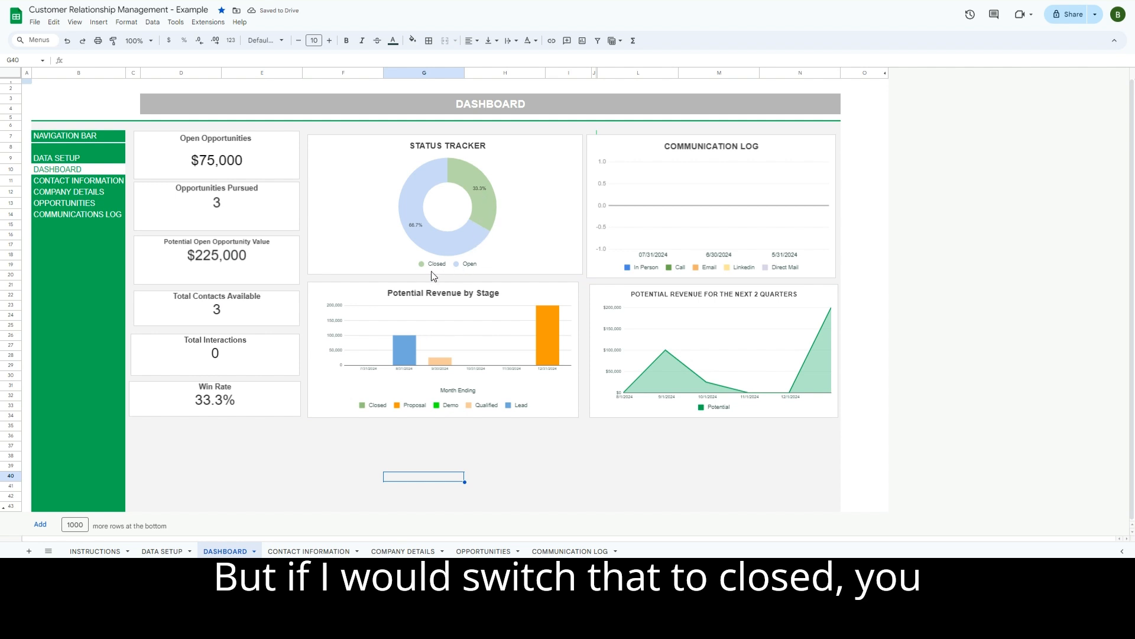
{"action": "left_click", "coordinate": [490, 552]}
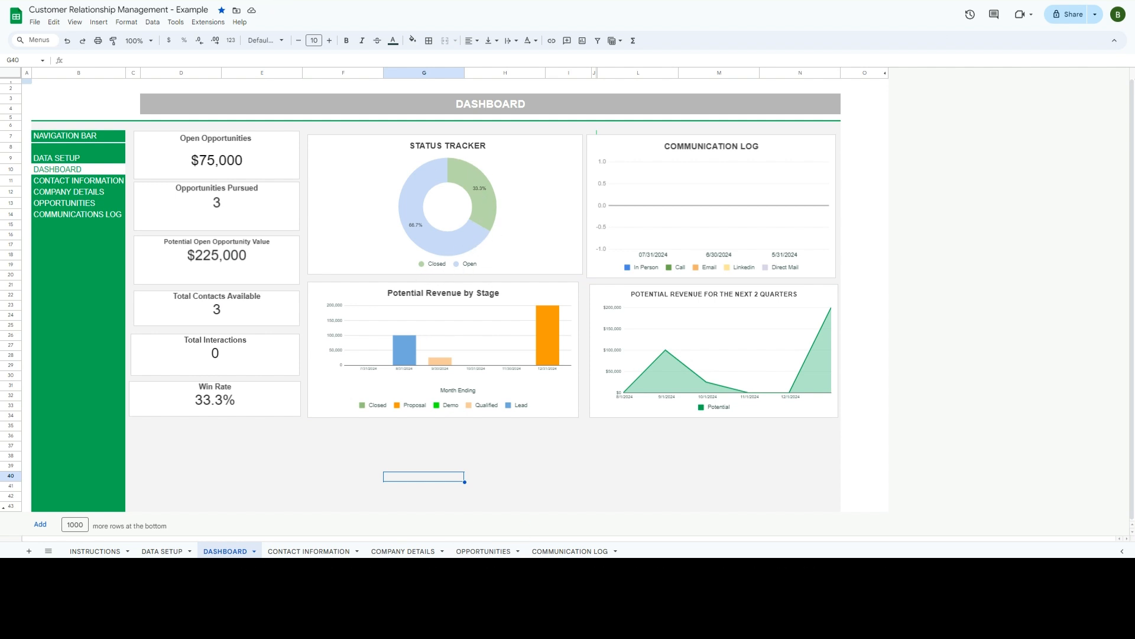
{"action": "left_click", "coordinate": [485, 551]}
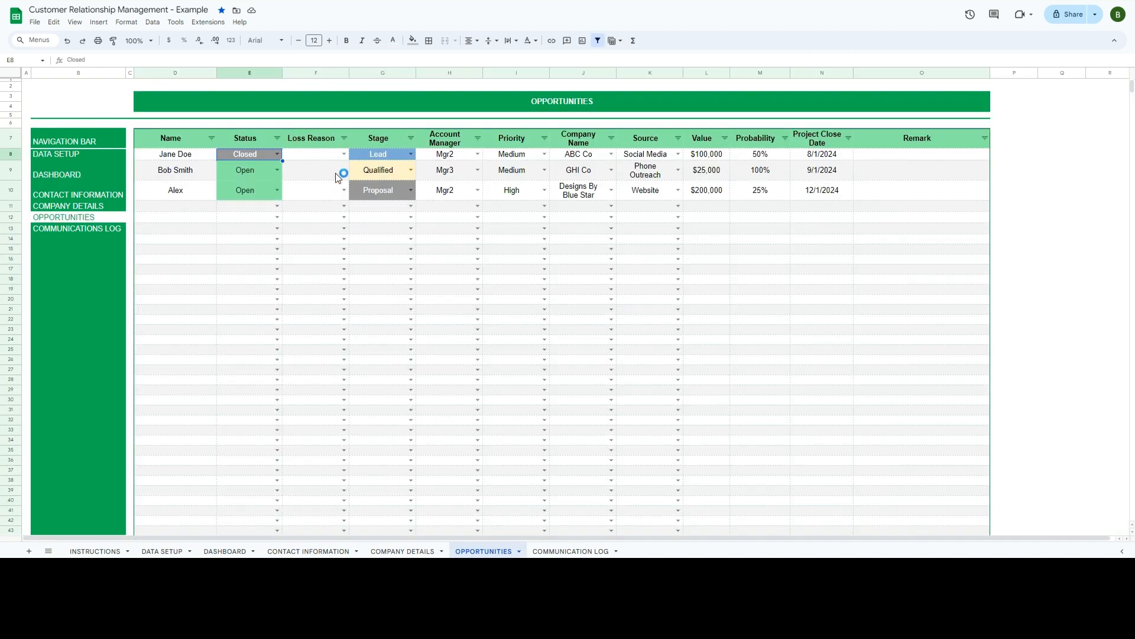
{"action": "left_click", "coordinate": [277, 169]}
{"action": "left_click", "coordinate": [236, 214]}
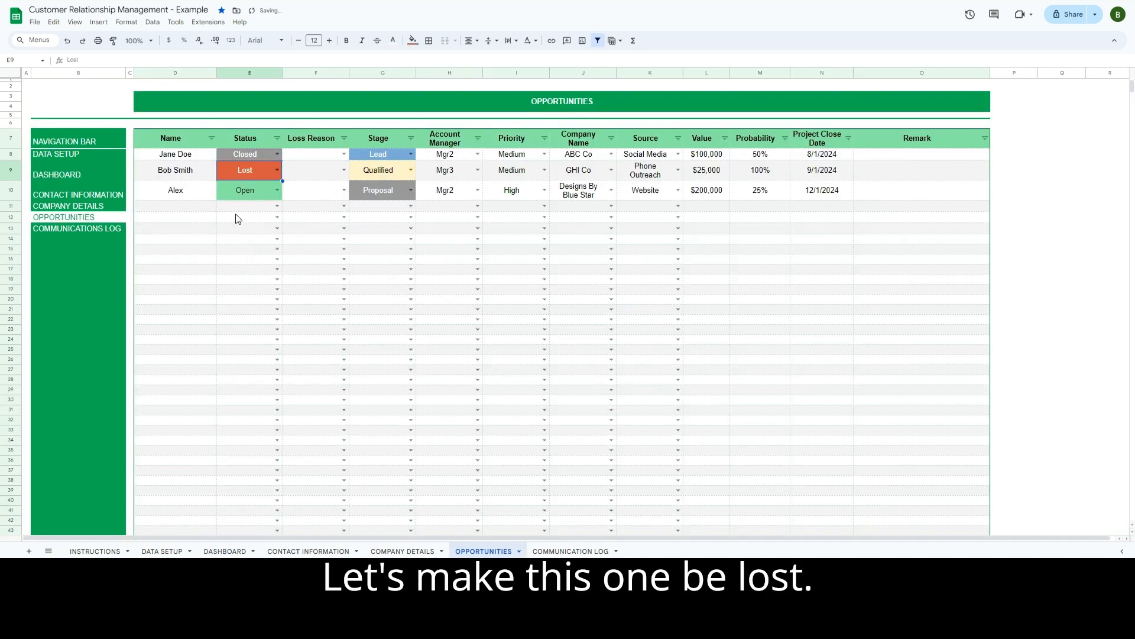
{"action": "left_click", "coordinate": [219, 551]}
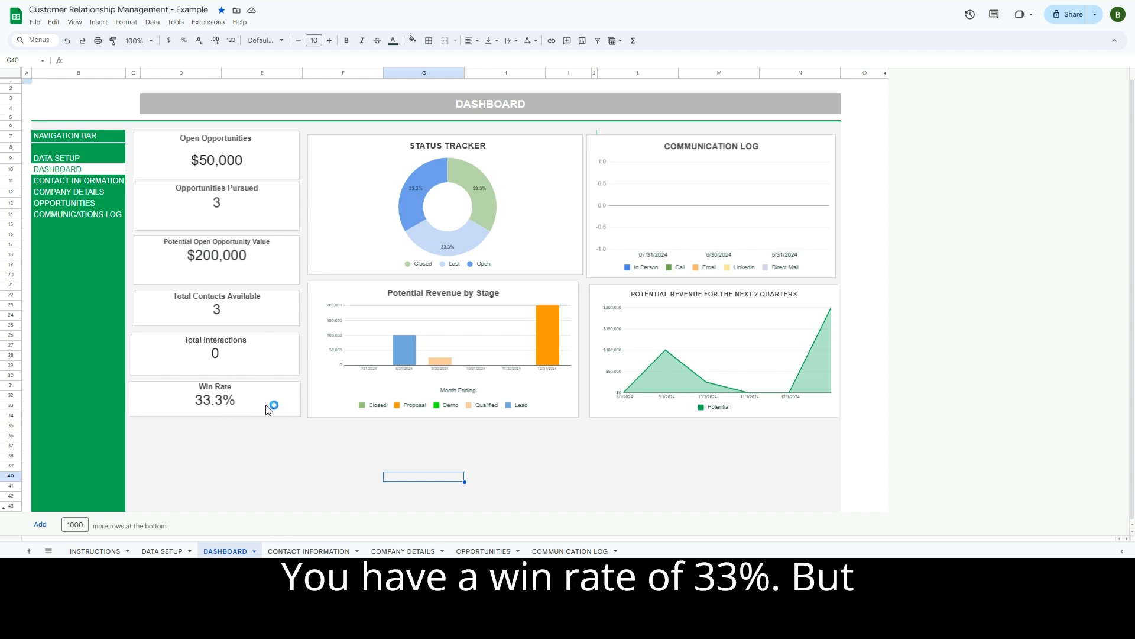
- Set Price as F9's loss reason for the lost $25,000 opportunity, then show DATA SETUP
{"action": "left_click", "coordinate": [411, 552]}
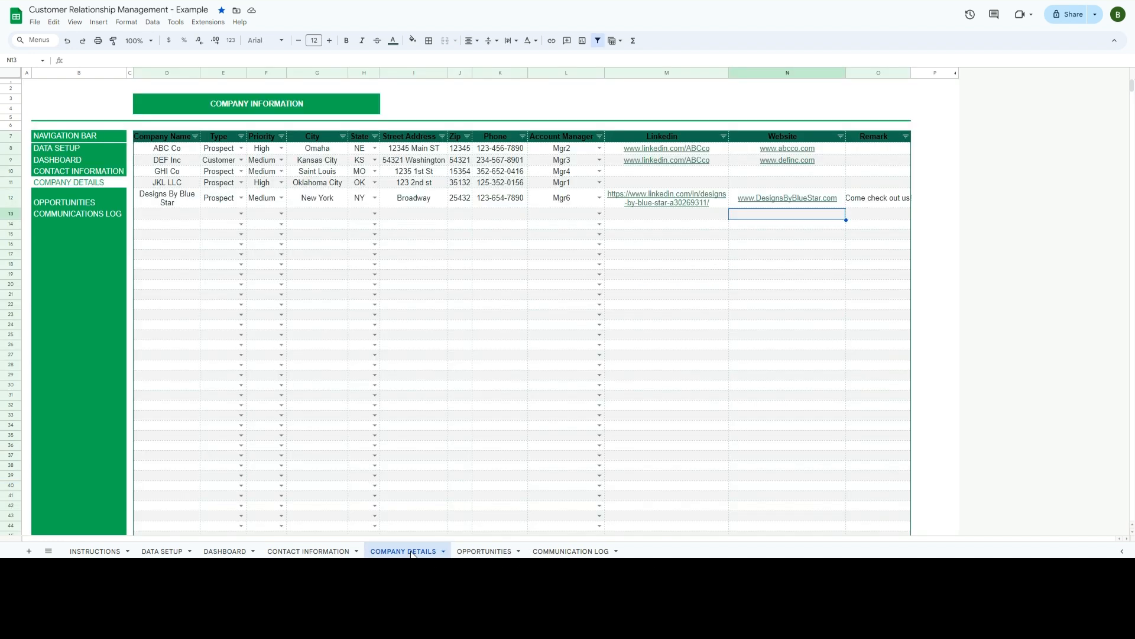
{"action": "left_click", "coordinate": [482, 551]}
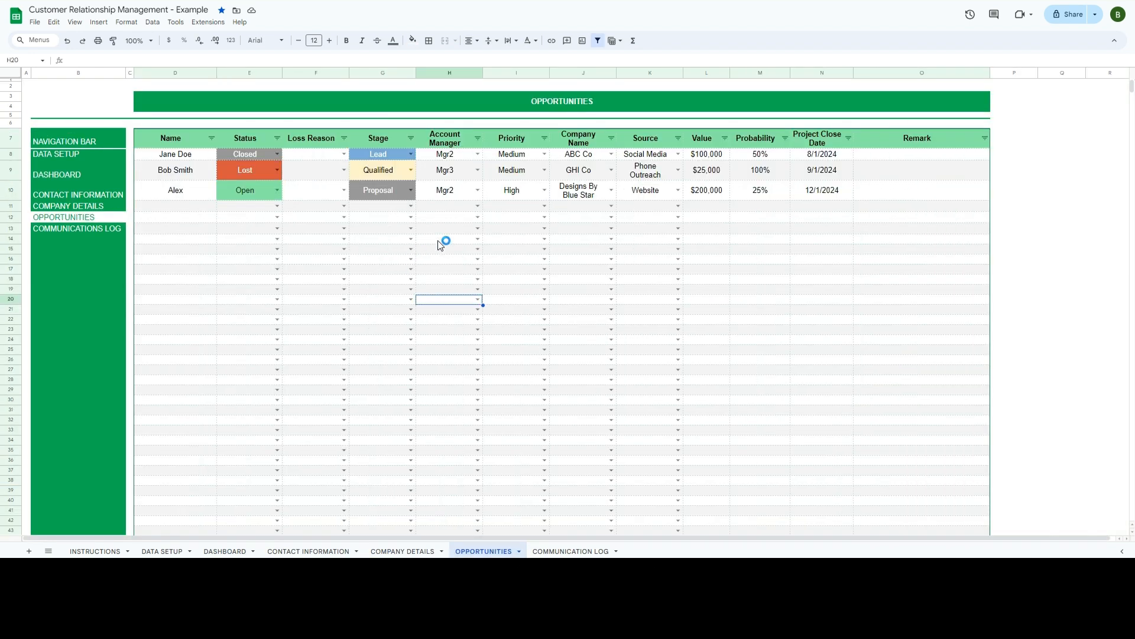
{"action": "left_click", "coordinate": [344, 170]}
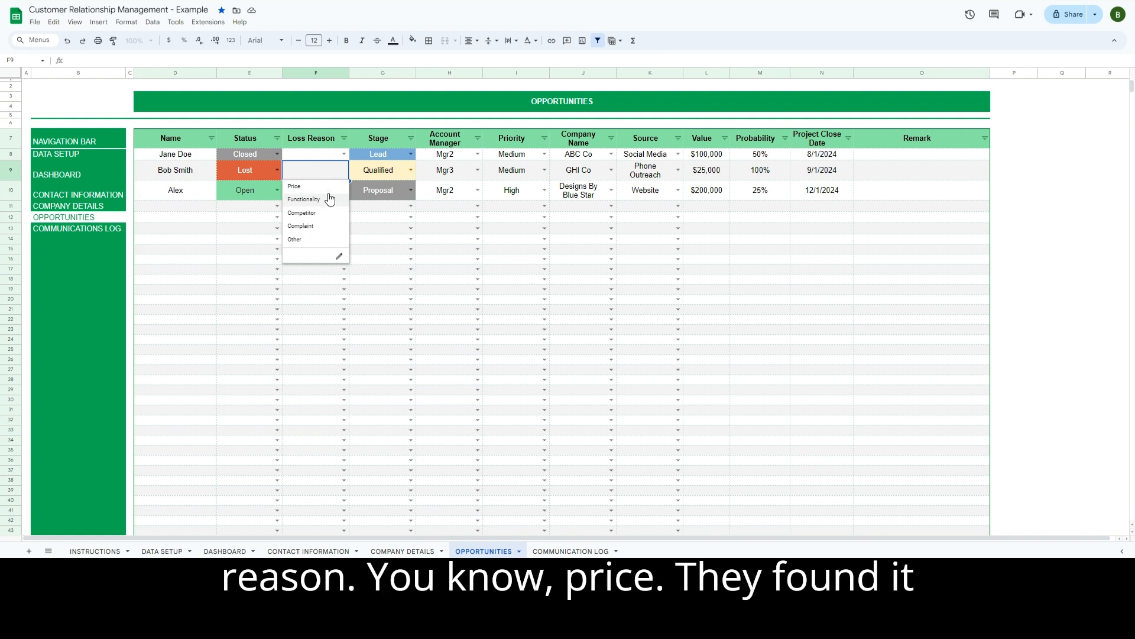
{"action": "left_click", "coordinate": [327, 186]}
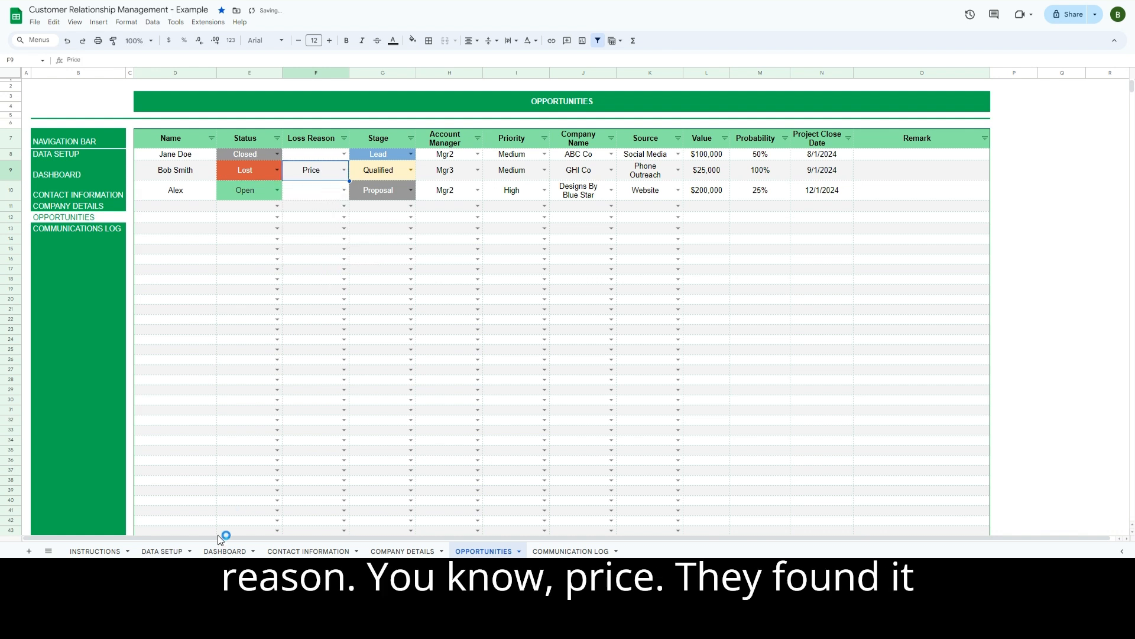
{"action": "left_click", "coordinate": [155, 552]}
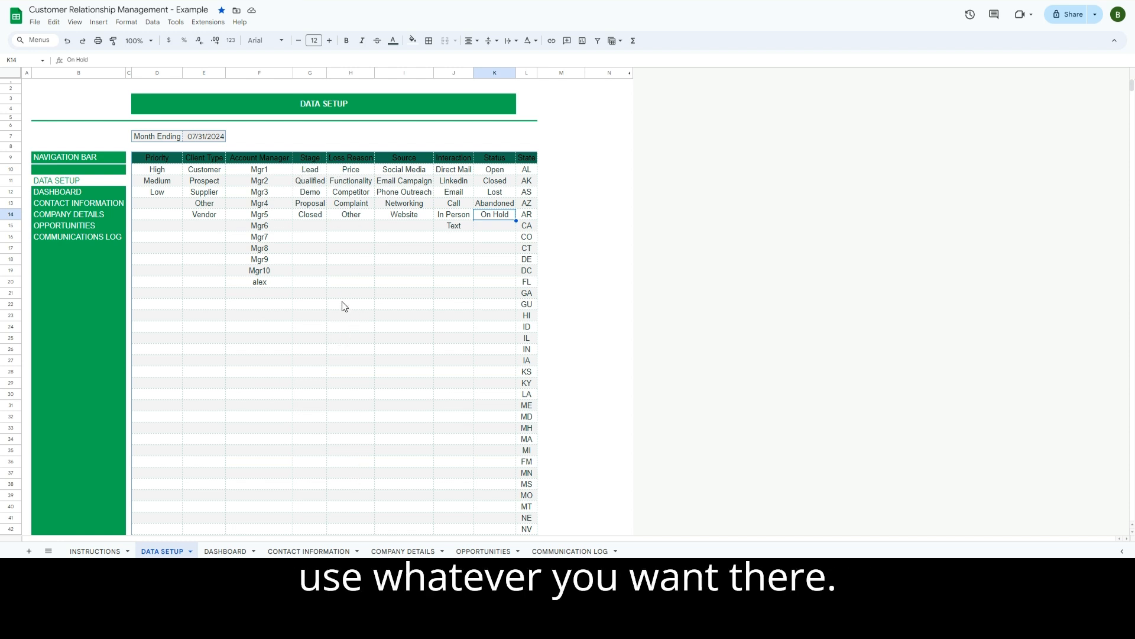
- Look through the sheet tabs, ending on the empty COMMUNICATION LOG table
{"action": "left_click", "coordinate": [337, 551]}
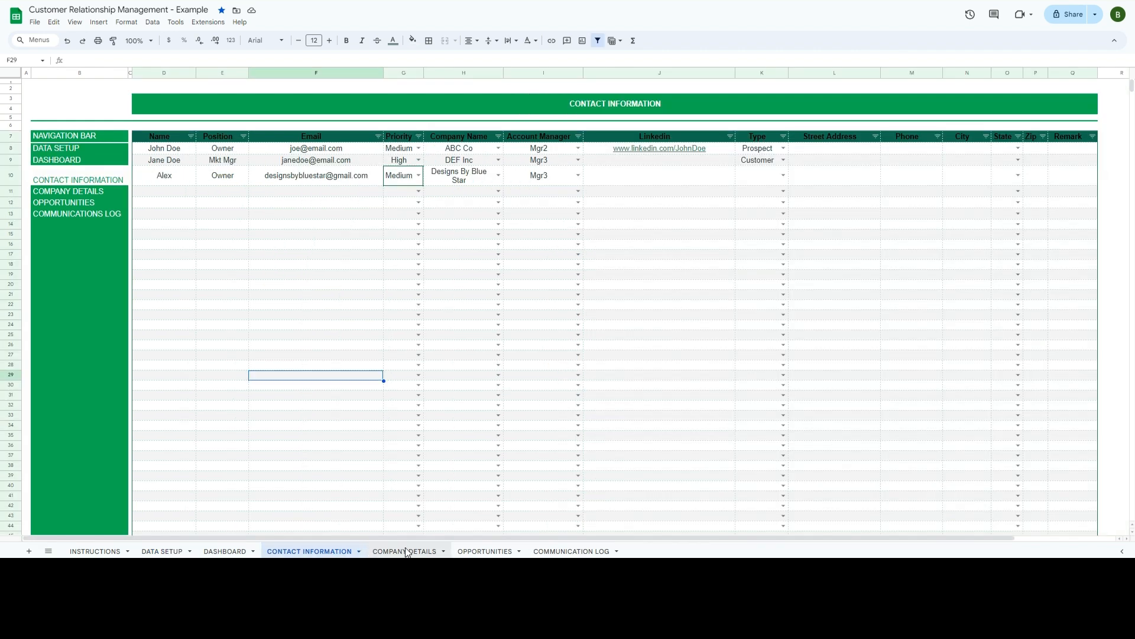
{"action": "left_click", "coordinate": [407, 552]}
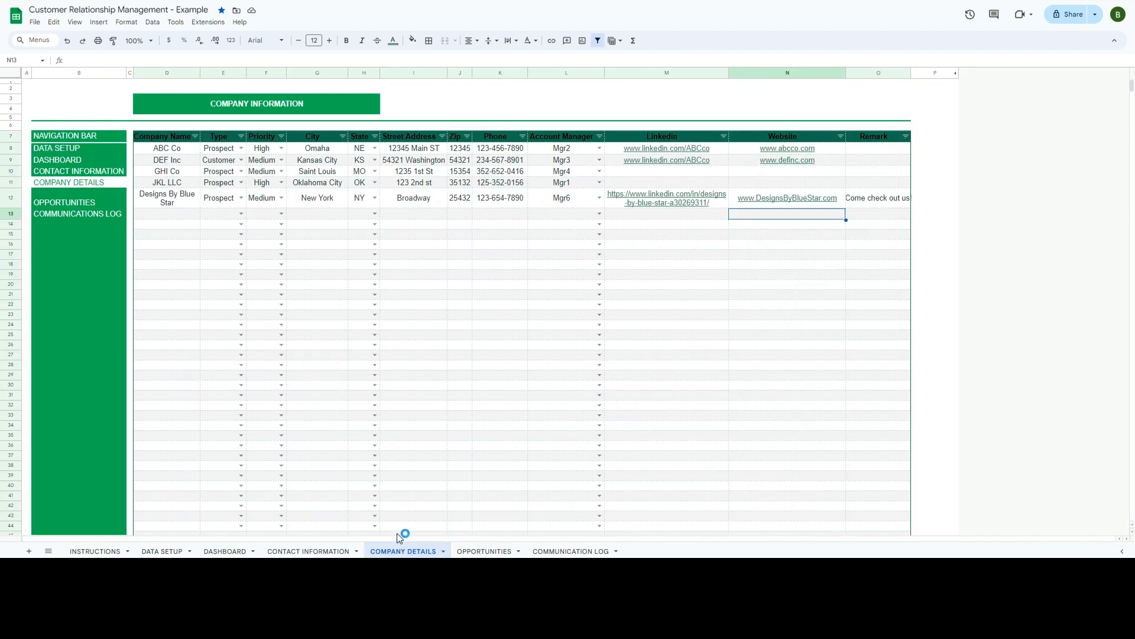
{"action": "left_click", "coordinate": [224, 550]}
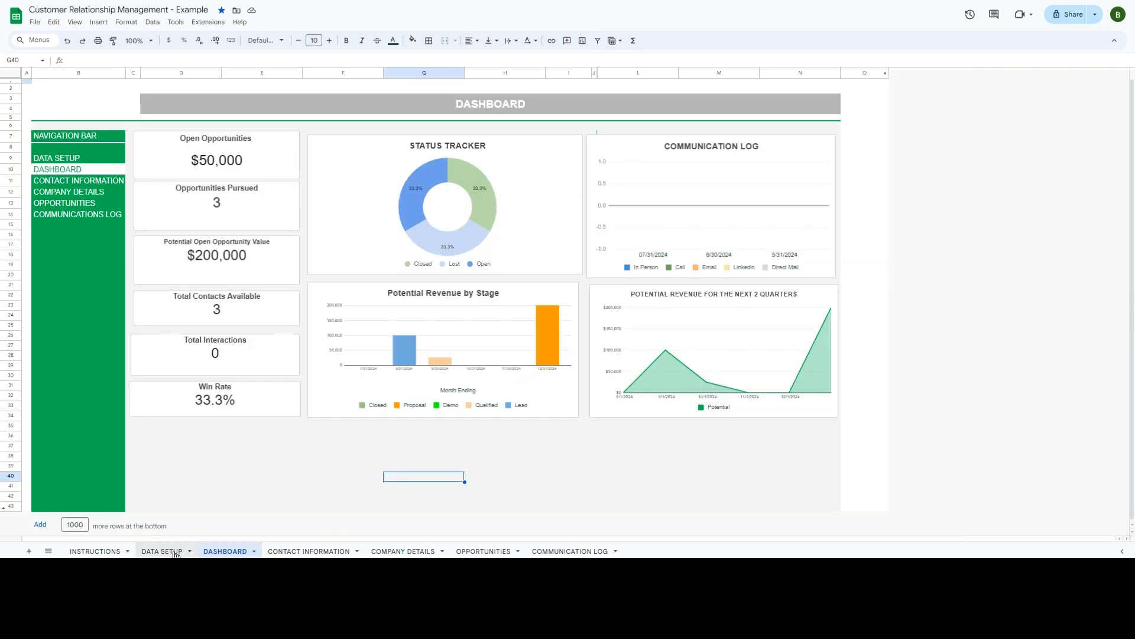
{"action": "left_click", "coordinate": [176, 553]}
{"action": "left_click", "coordinate": [225, 551]}
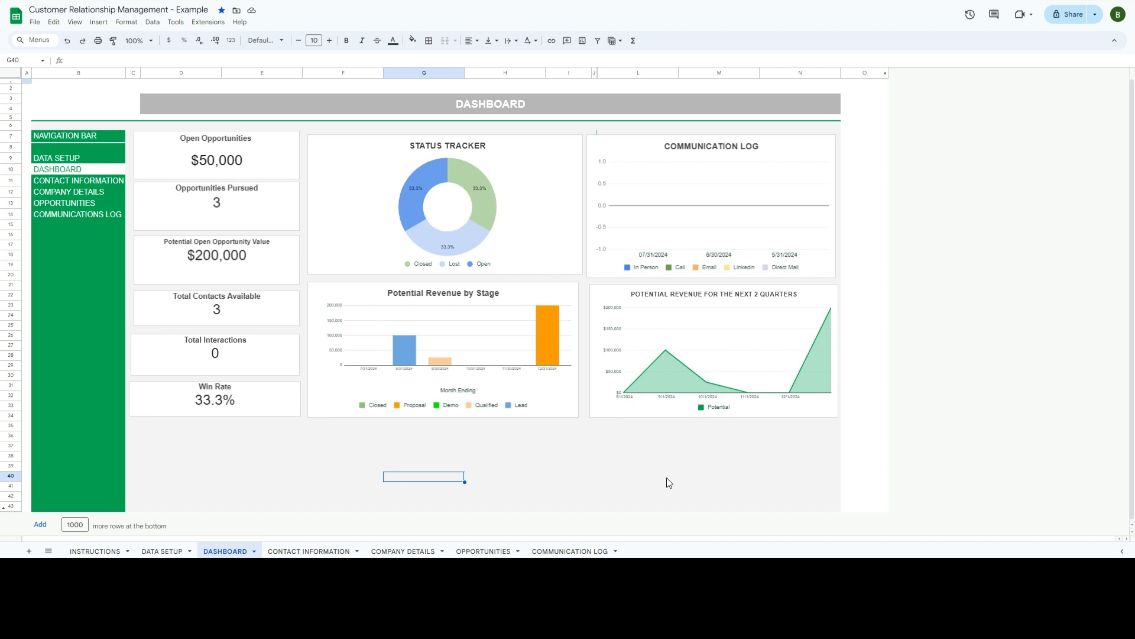
{"action": "left_click", "coordinate": [570, 550]}
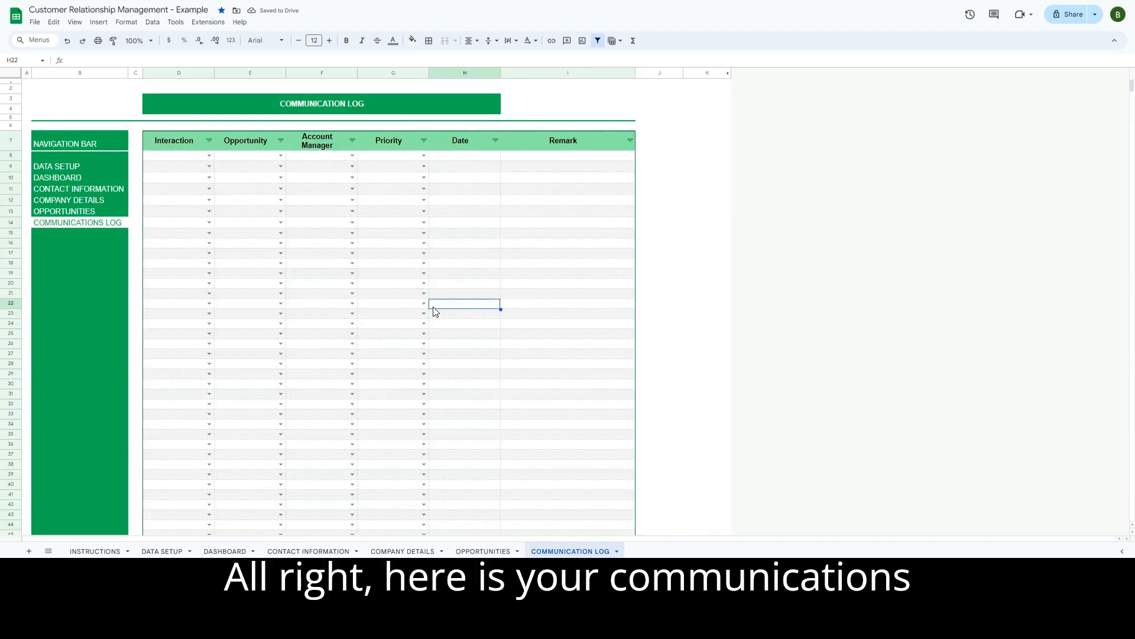
- Fill row 8 with a Call for the first contact's opportunity, Mgr3, Medium priority
{"action": "left_click", "coordinate": [483, 275]}
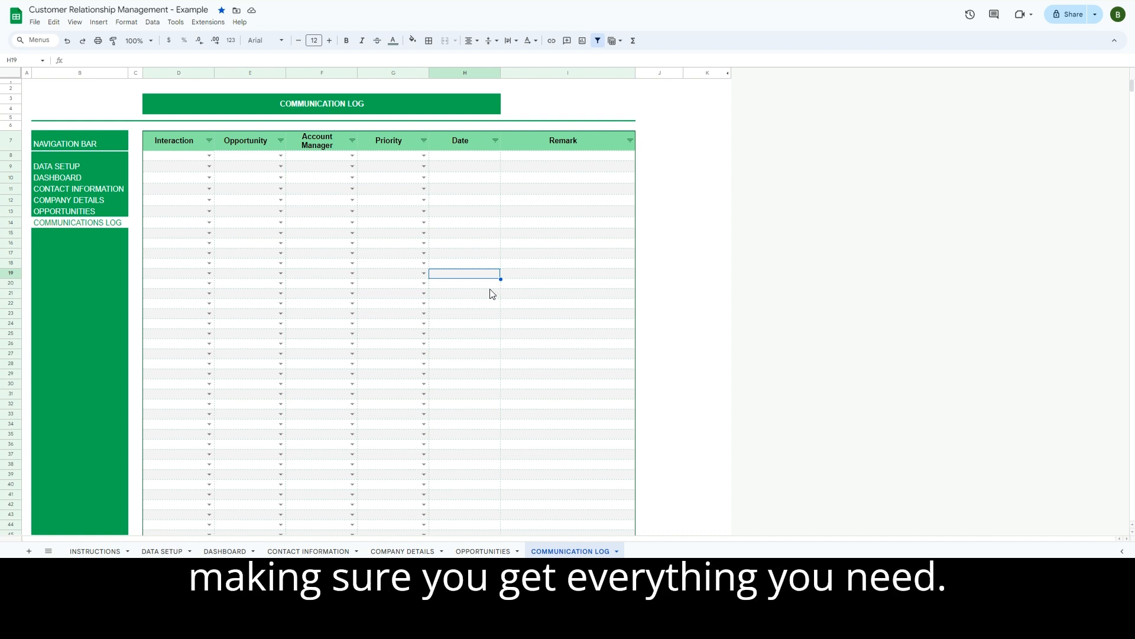
{"action": "left_click", "coordinate": [210, 156]}
{"action": "left_click", "coordinate": [175, 208]}
{"action": "left_click", "coordinate": [281, 156]}
{"action": "left_click", "coordinate": [256, 180]}
{"action": "left_click", "coordinate": [353, 156]}
{"action": "left_click", "coordinate": [322, 190]}
{"action": "left_click", "coordinate": [424, 156]}
{"action": "left_click", "coordinate": [395, 181]}
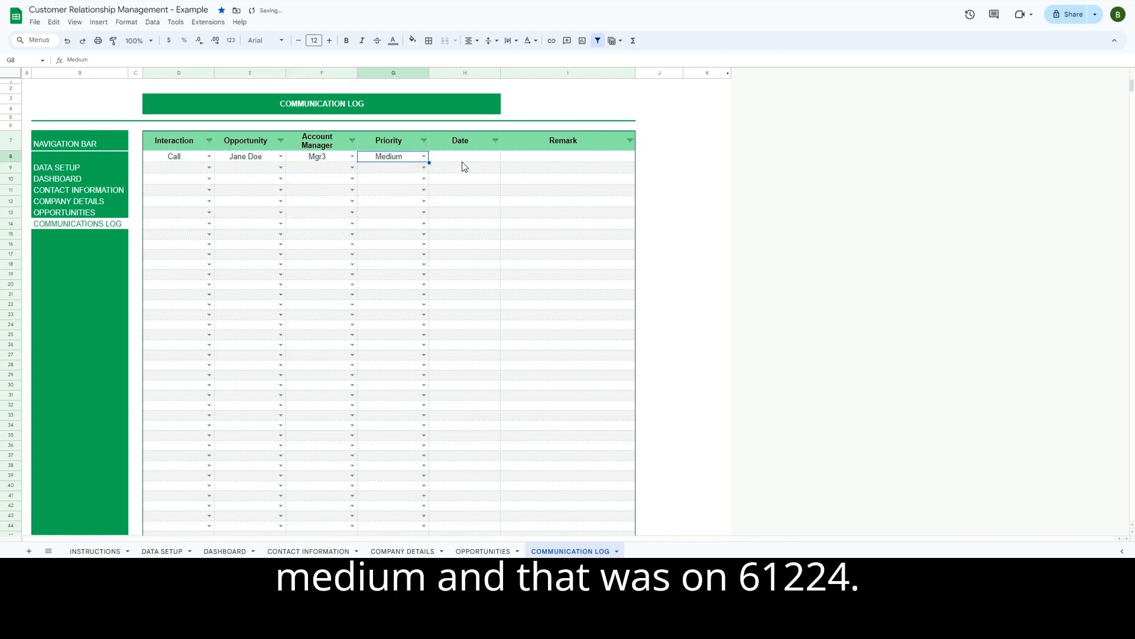
- Date the entry 6/1/2024 in H8 and check the DASHBOARD interaction count
{"action": "left_click", "coordinate": [467, 158]}
{"action": "type", "text": "6/1/2024"}
{"action": "key", "text": "Return"}
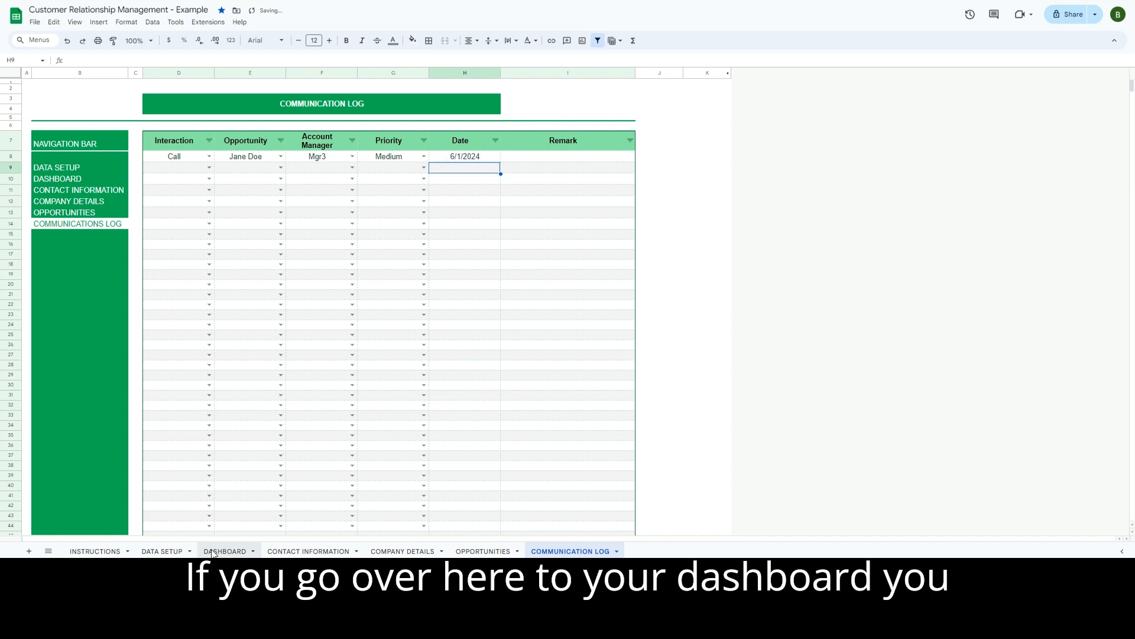
{"action": "left_click", "coordinate": [208, 551]}
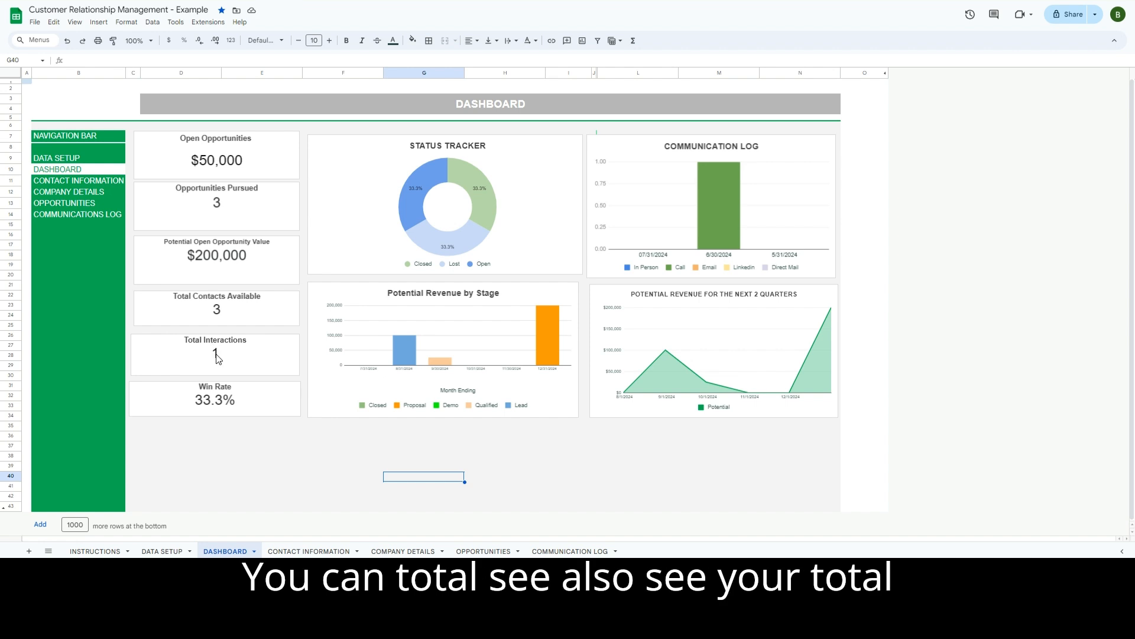
{"action": "left_click", "coordinate": [560, 551]}
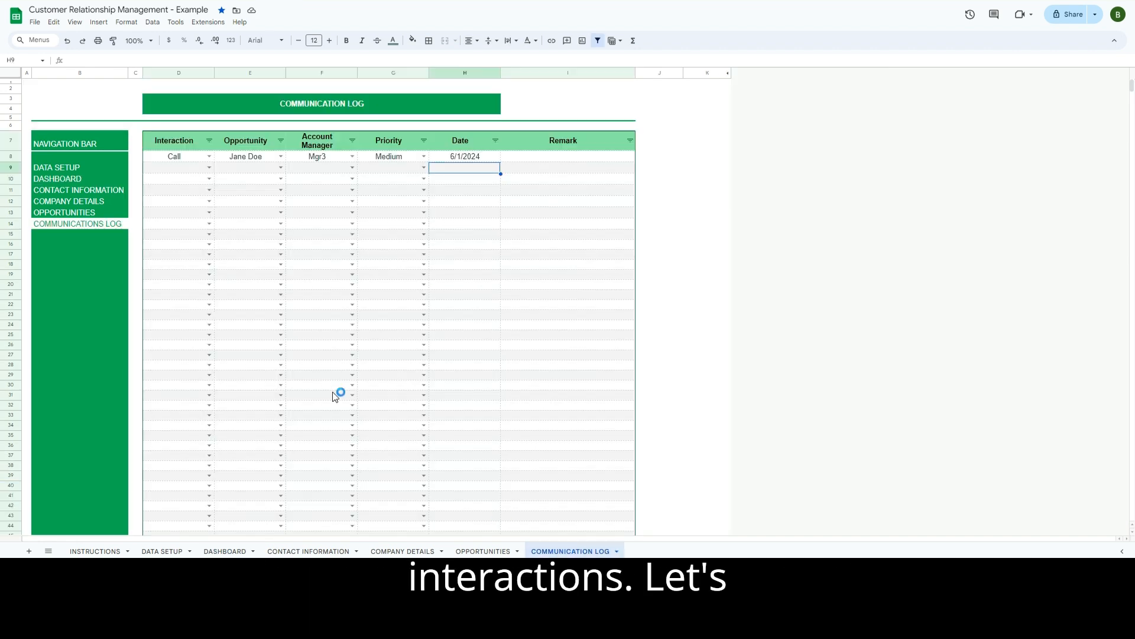
- Log row 9 as an Email for the same opportunity, Mgr3, High priority, dated 6/2/2024
{"action": "left_click", "coordinate": [184, 172]}
{"action": "left_click", "coordinate": [208, 168]}
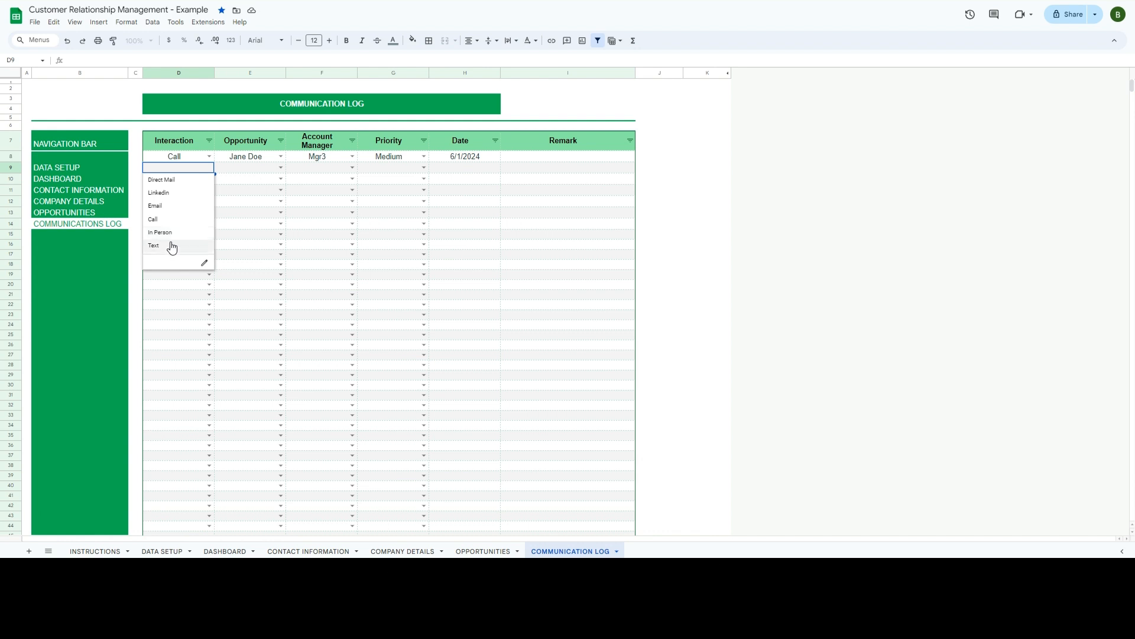
{"action": "left_click", "coordinate": [166, 206]}
{"action": "left_click", "coordinate": [281, 169]}
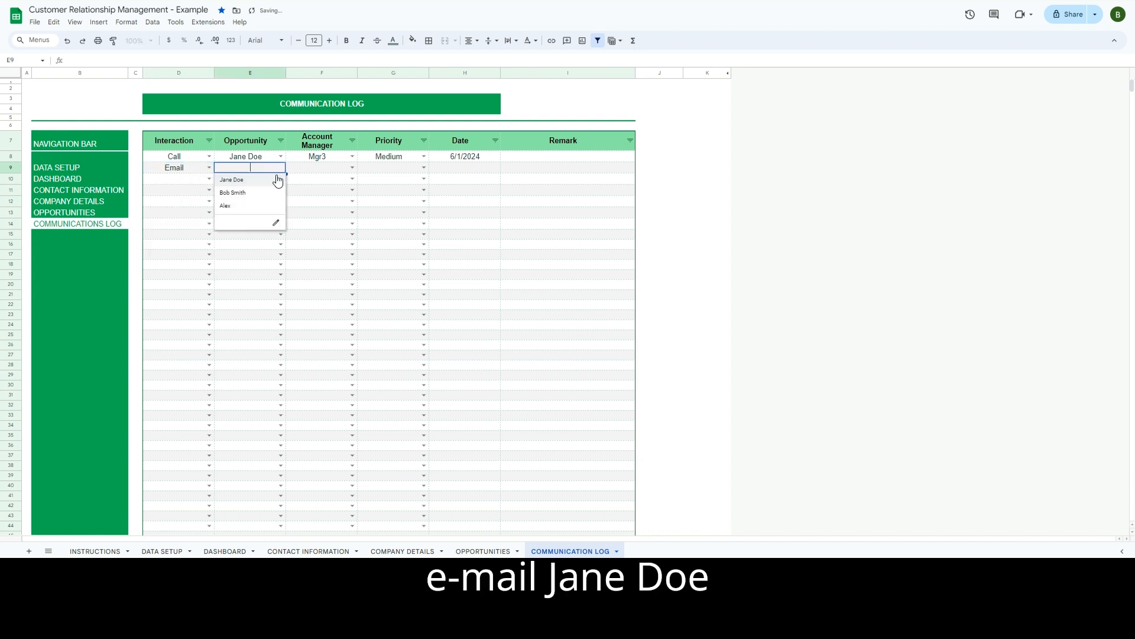
{"action": "left_click", "coordinate": [265, 185]}
{"action": "left_click", "coordinate": [352, 168]}
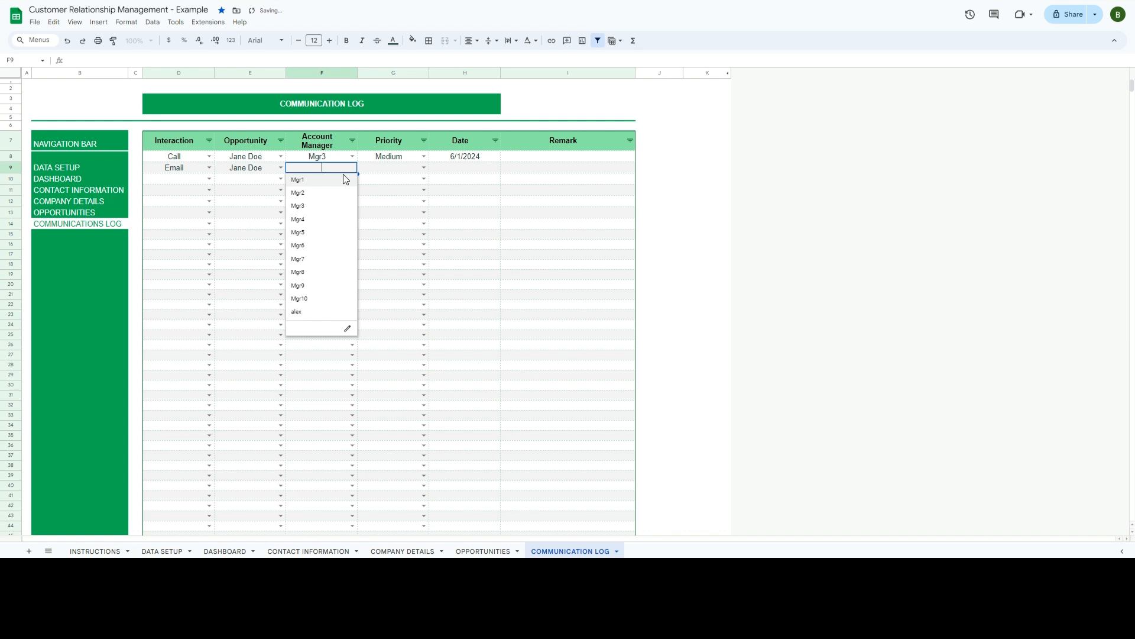
{"action": "left_click", "coordinate": [316, 205]}
{"action": "left_click", "coordinate": [417, 171]}
{"action": "left_click", "coordinate": [423, 168]}
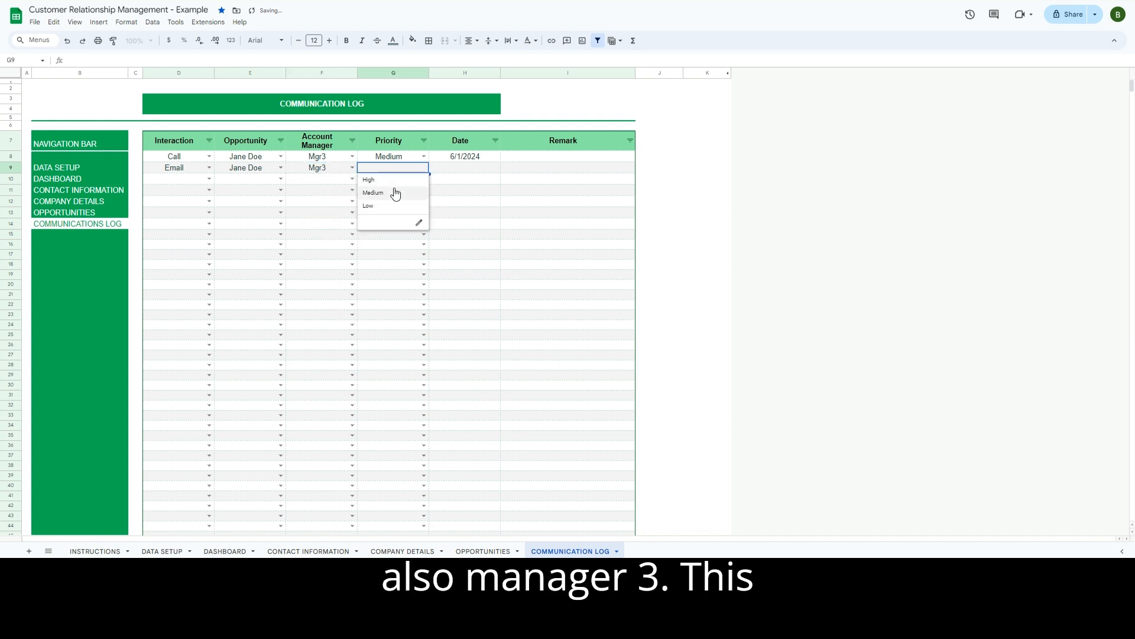
{"action": "left_click", "coordinate": [369, 180]}
{"action": "left_click", "coordinate": [478, 170]}
{"action": "type", "text": "6/2/2024"}
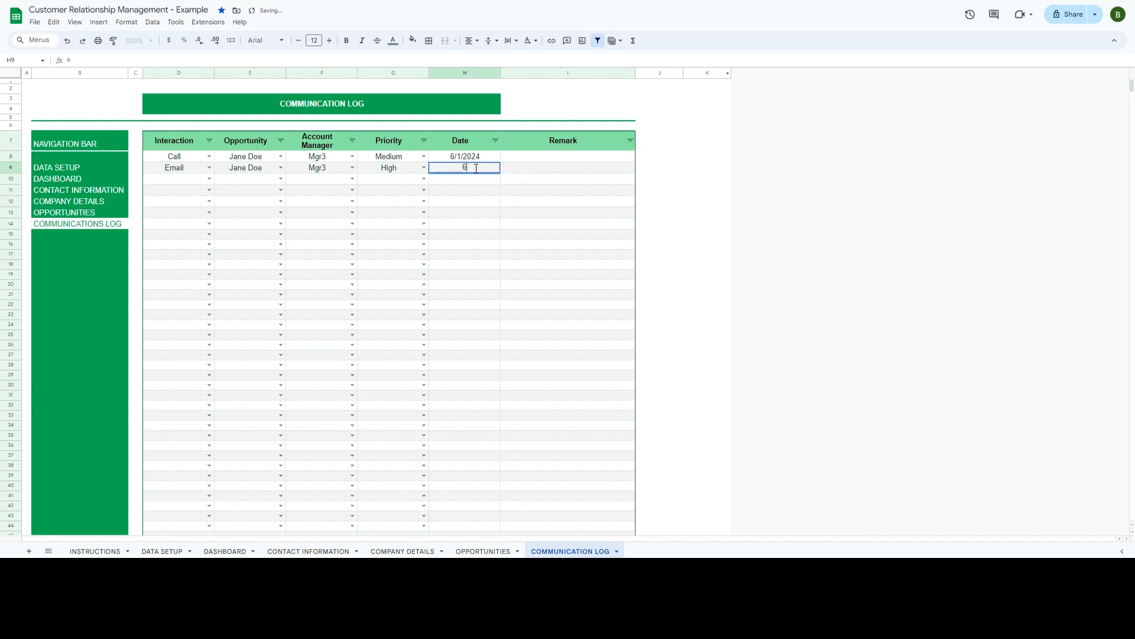
{"action": "key", "text": "Return"}
- Fill row 10 with In Person, the same opportunity, Mgr3 and High priority
{"action": "key", "text": "Left"}
{"action": "key", "text": "Left"}
{"action": "key", "text": "Left"}
{"action": "key", "text": "Left"}
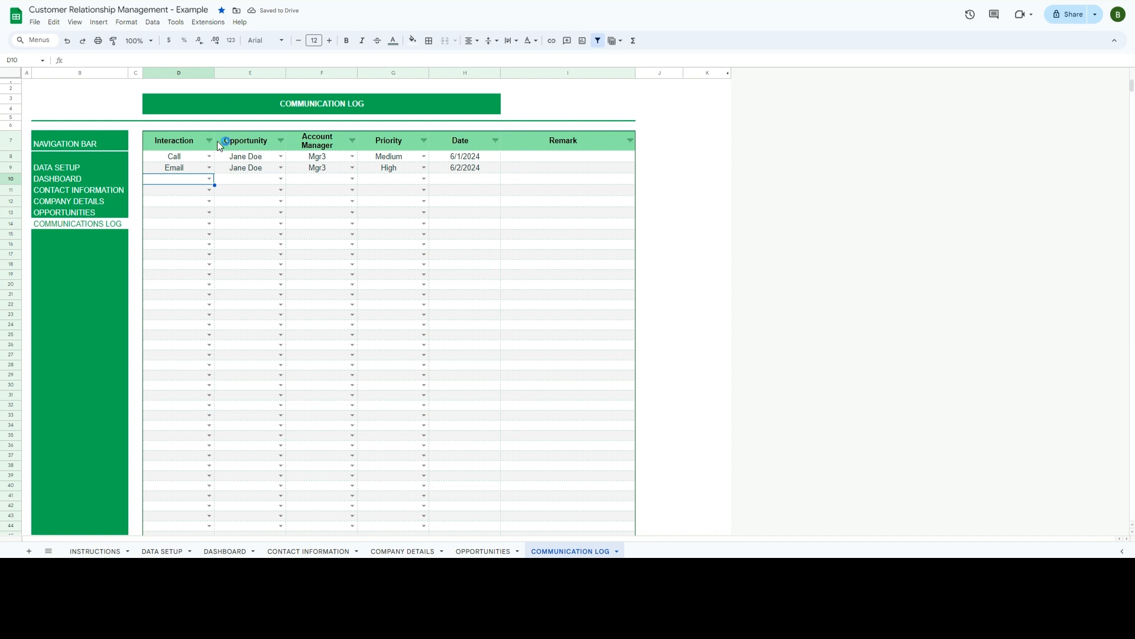
{"action": "left_click", "coordinate": [208, 180]}
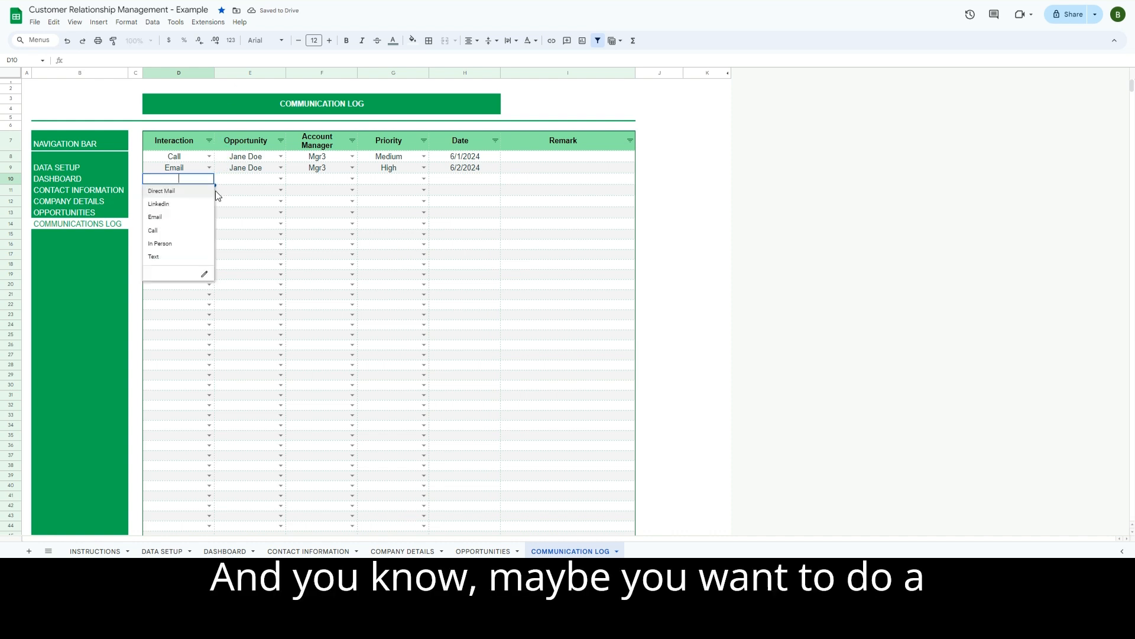
{"action": "left_click", "coordinate": [191, 246]}
{"action": "left_click", "coordinate": [279, 179]}
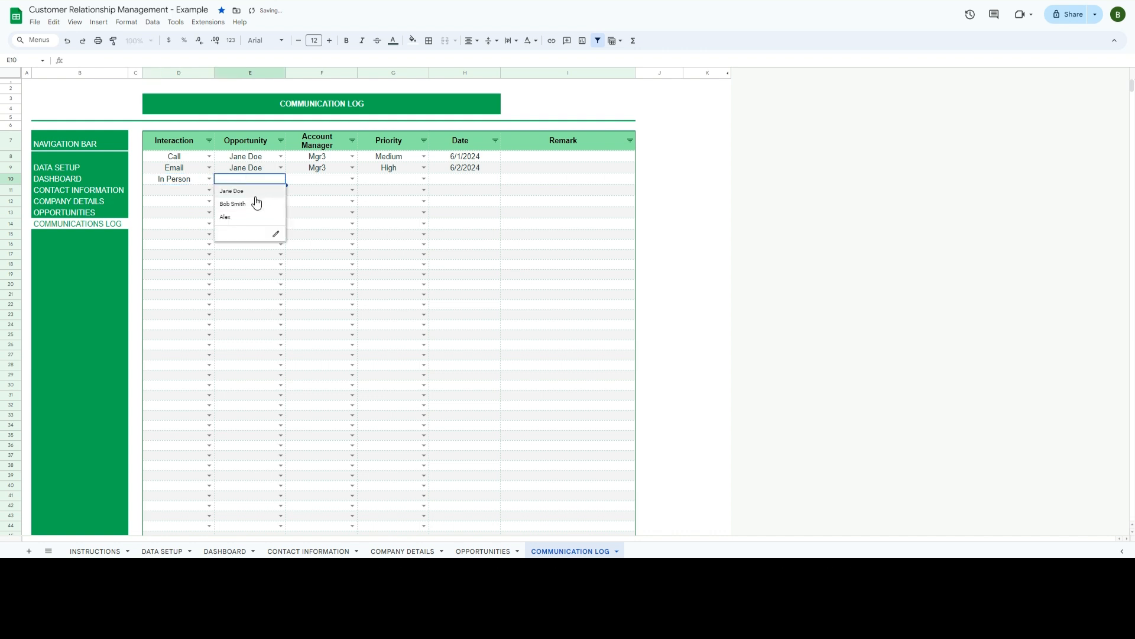
{"action": "left_click", "coordinate": [237, 191]}
{"action": "left_click", "coordinate": [352, 178]}
{"action": "left_click", "coordinate": [322, 217]}
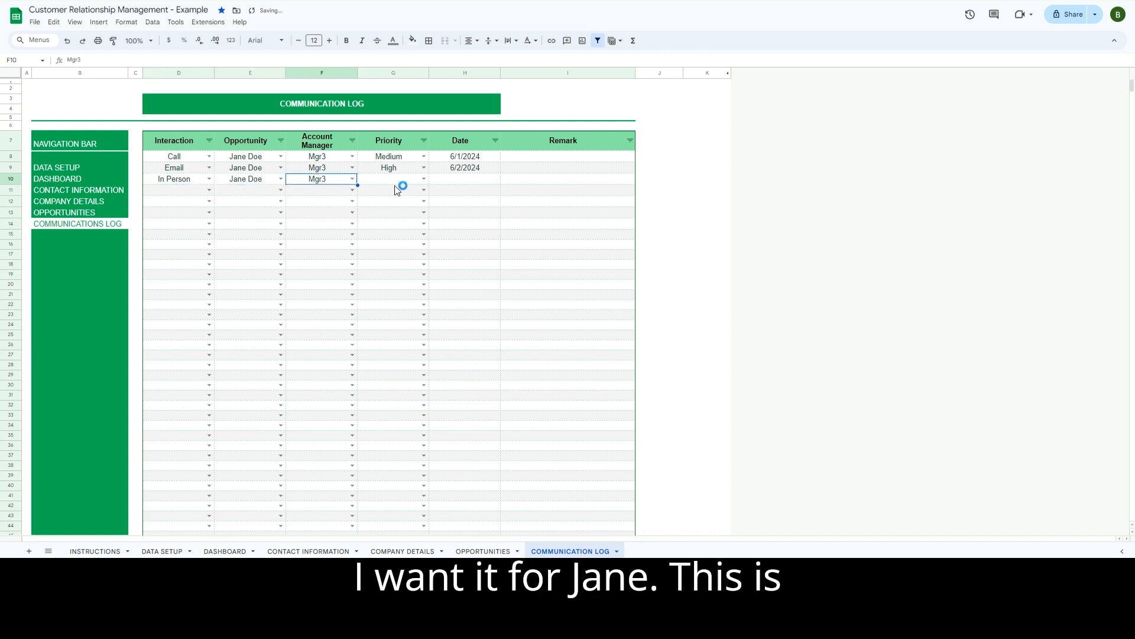
{"action": "left_click", "coordinate": [423, 178]}
{"action": "left_click", "coordinate": [399, 204]}
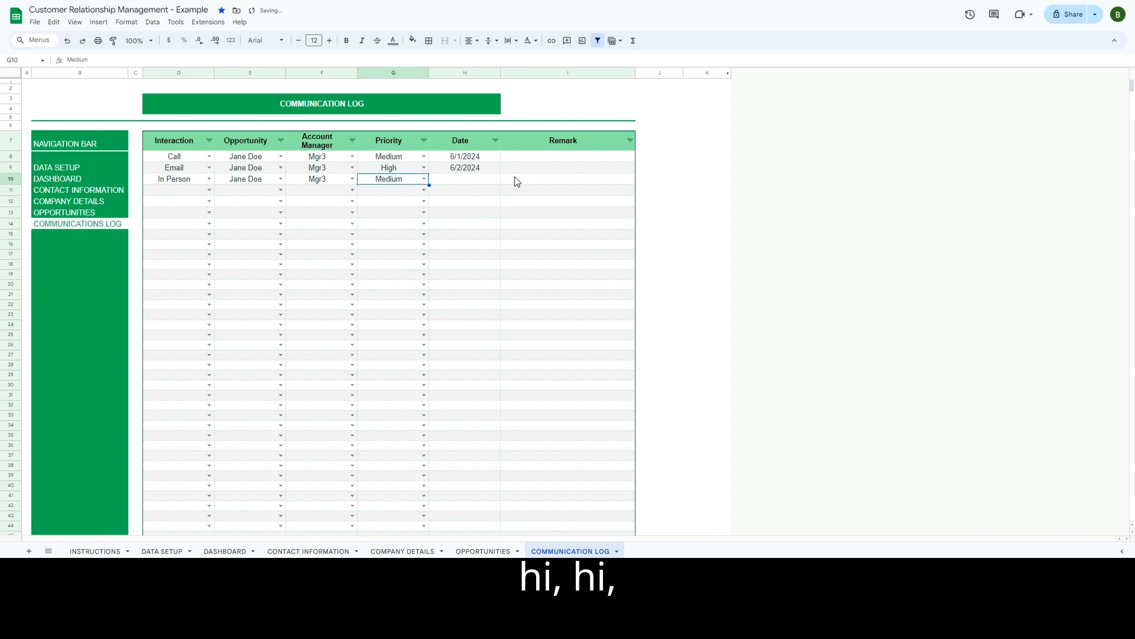
{"action": "left_click", "coordinate": [423, 178]}
{"action": "left_click", "coordinate": [401, 192]}
- Add the remark 'Schedule This' in I10
{"action": "left_click", "coordinate": [518, 184]}
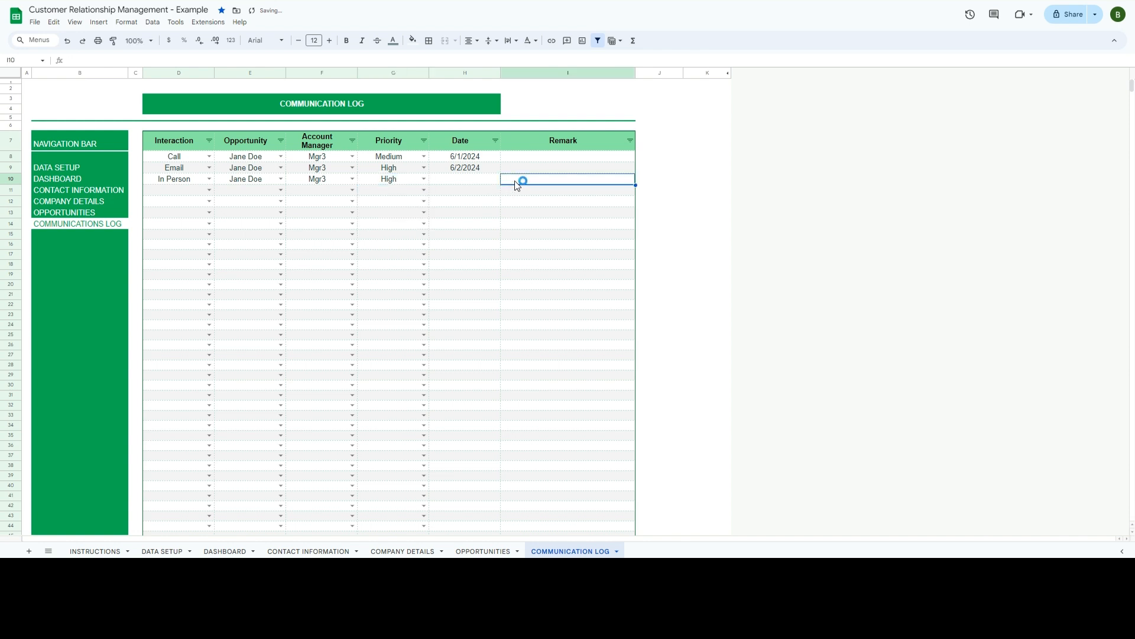
{"action": "type", "text": "Sche"}
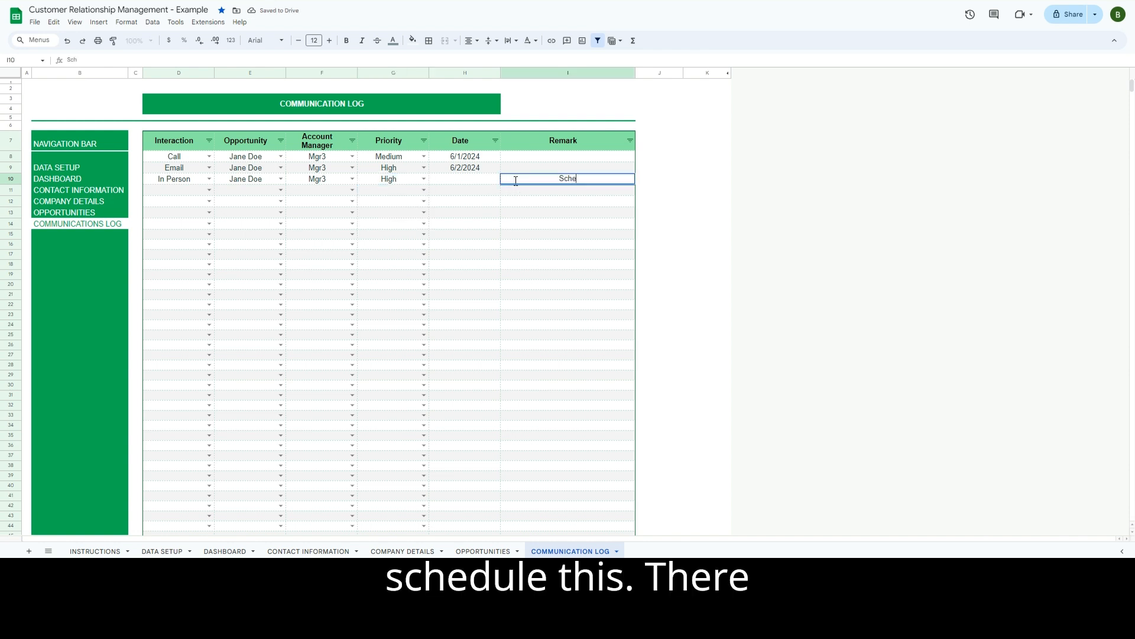
{"action": "type", "text": "dule This"}
{"action": "key", "text": "Return"}
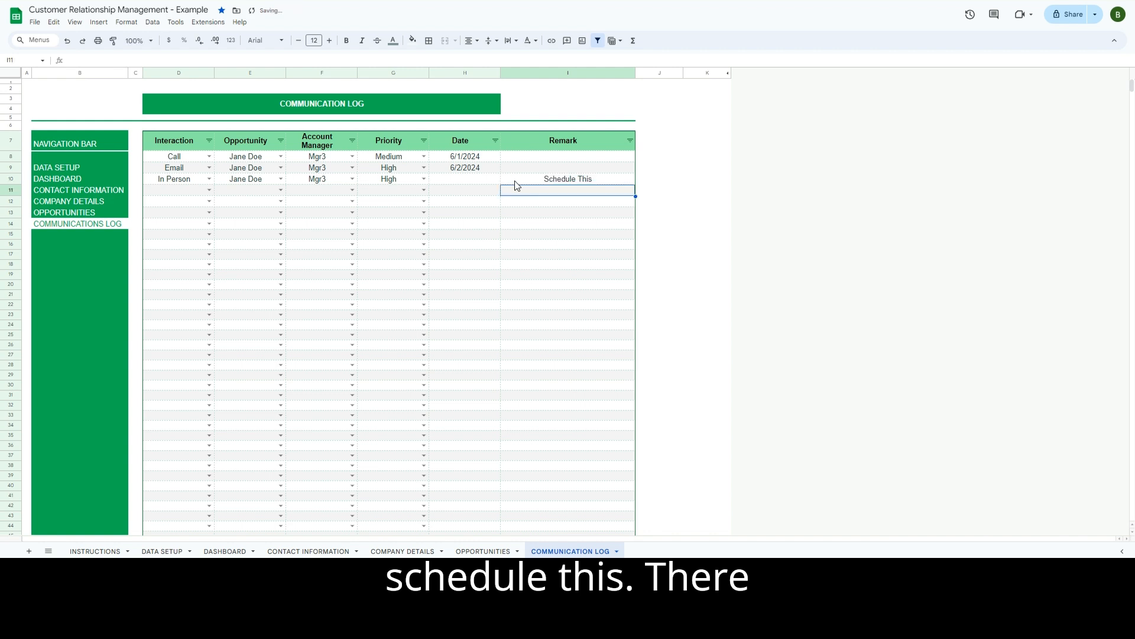
{"action": "left_click", "coordinate": [516, 180]}
- Fill row 11 with an Email for the second contact's opportunity, Mgr2, Low priority
{"action": "left_click", "coordinate": [473, 183]}
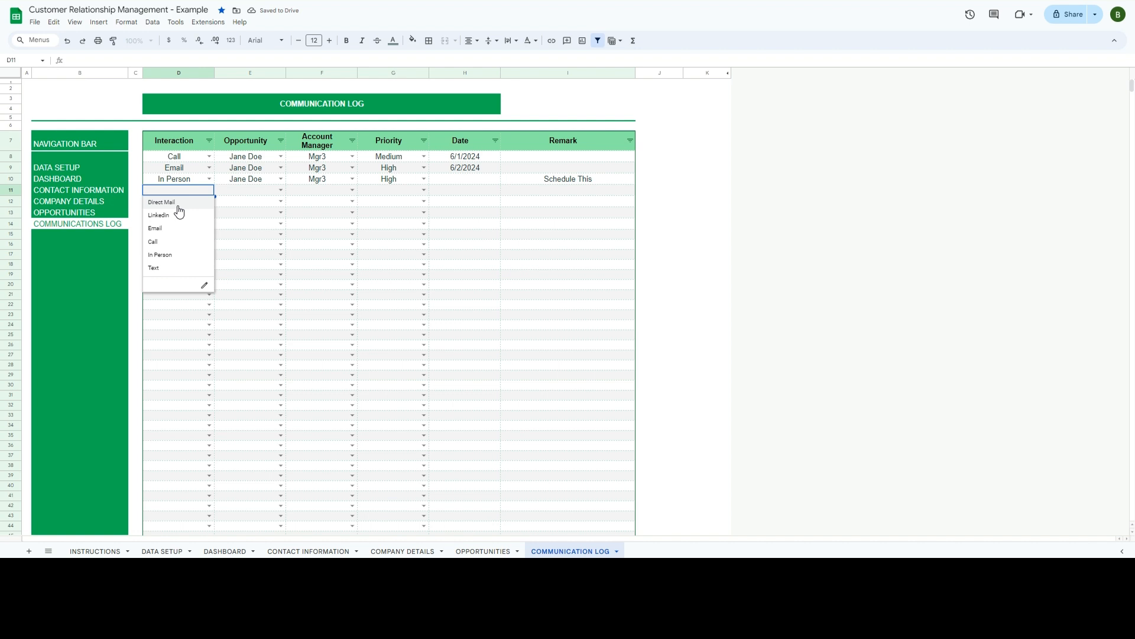
{"action": "left_click", "coordinate": [177, 228]}
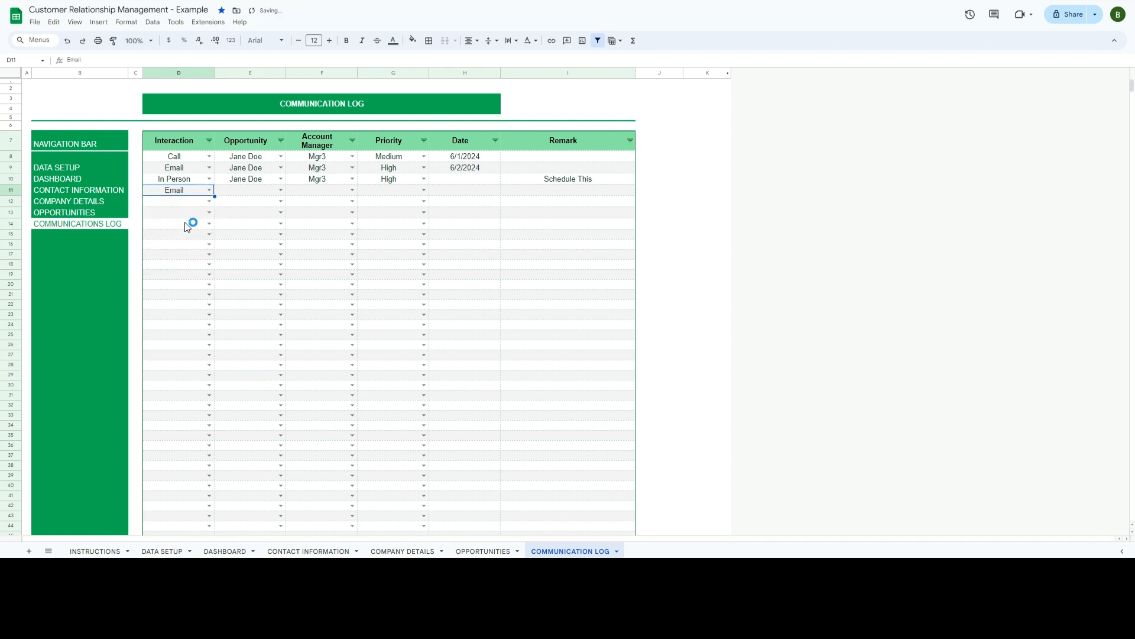
{"action": "left_click", "coordinate": [280, 189]}
{"action": "left_click", "coordinate": [246, 228]}
{"action": "left_click", "coordinate": [349, 190]}
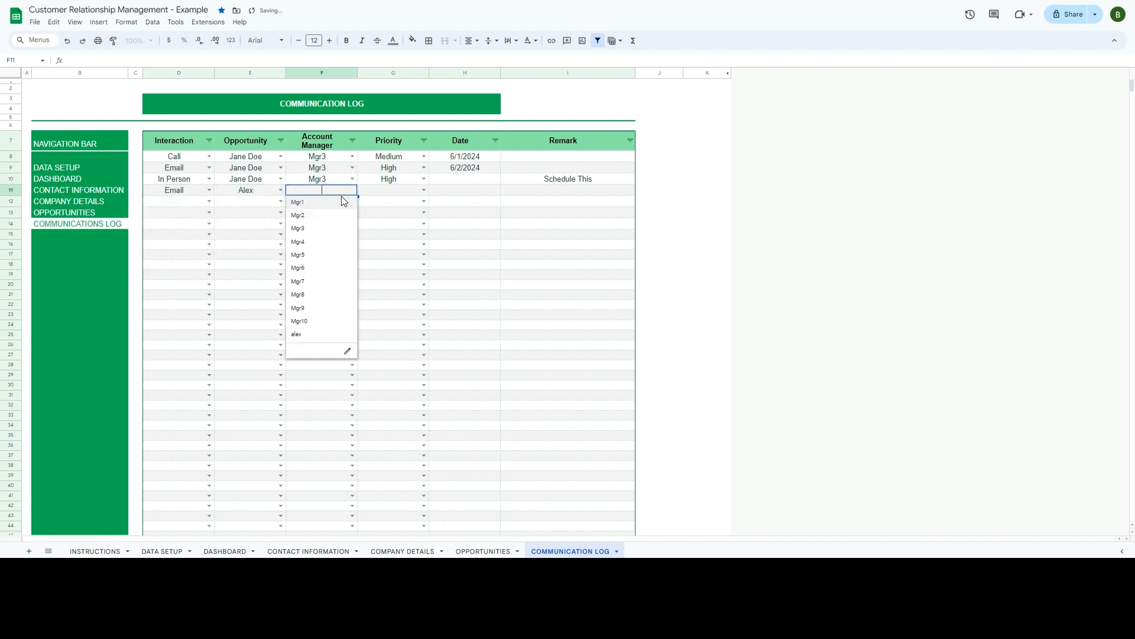
{"action": "left_click", "coordinate": [322, 214]}
{"action": "left_click", "coordinate": [423, 190]}
{"action": "left_click", "coordinate": [394, 229]}
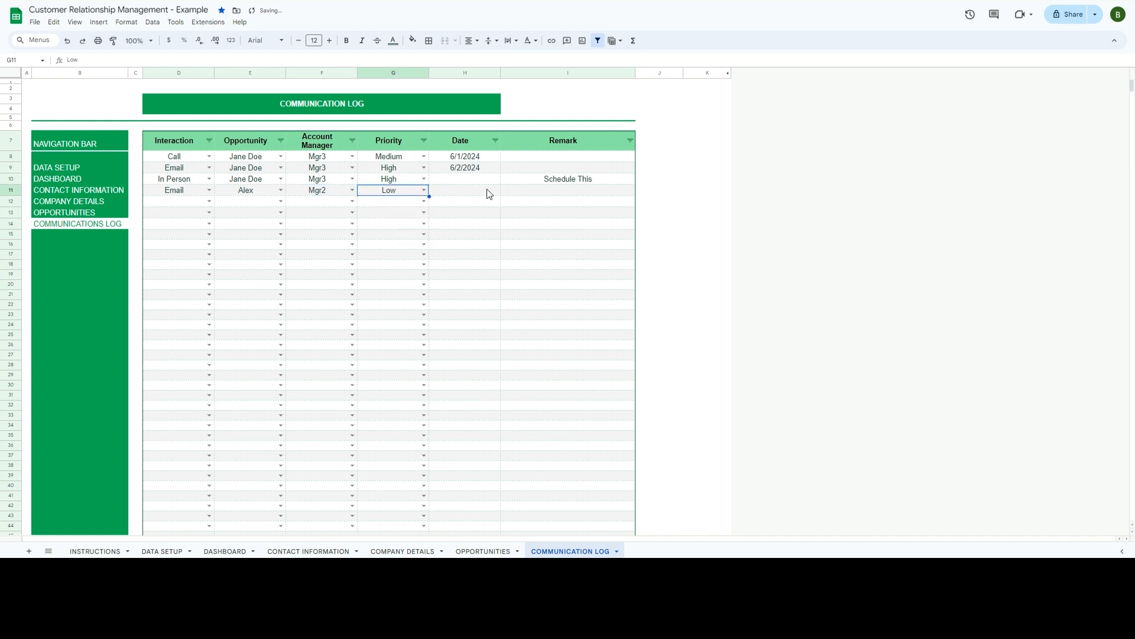
- Date row 11 as 6/15/2024 and view the updated DASHBOARD charts
{"action": "left_click", "coordinate": [491, 193]}
{"action": "type", "text": "6/15/2024"}
{"action": "key", "text": "Return"}
{"action": "left_click", "coordinate": [411, 378]}
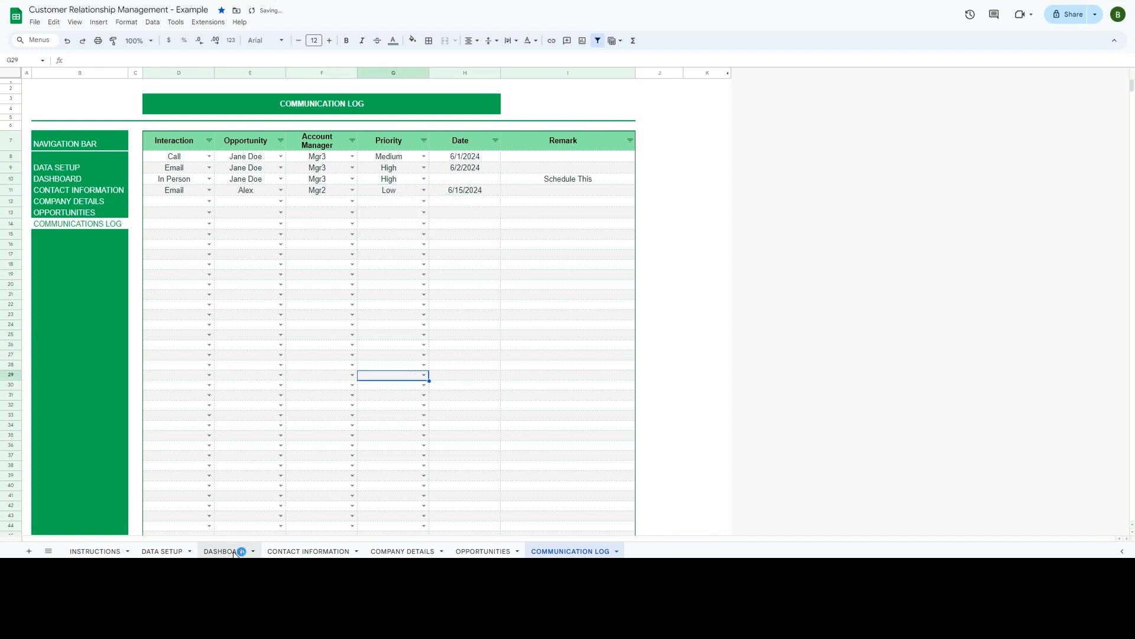
{"action": "left_click", "coordinate": [241, 549]}
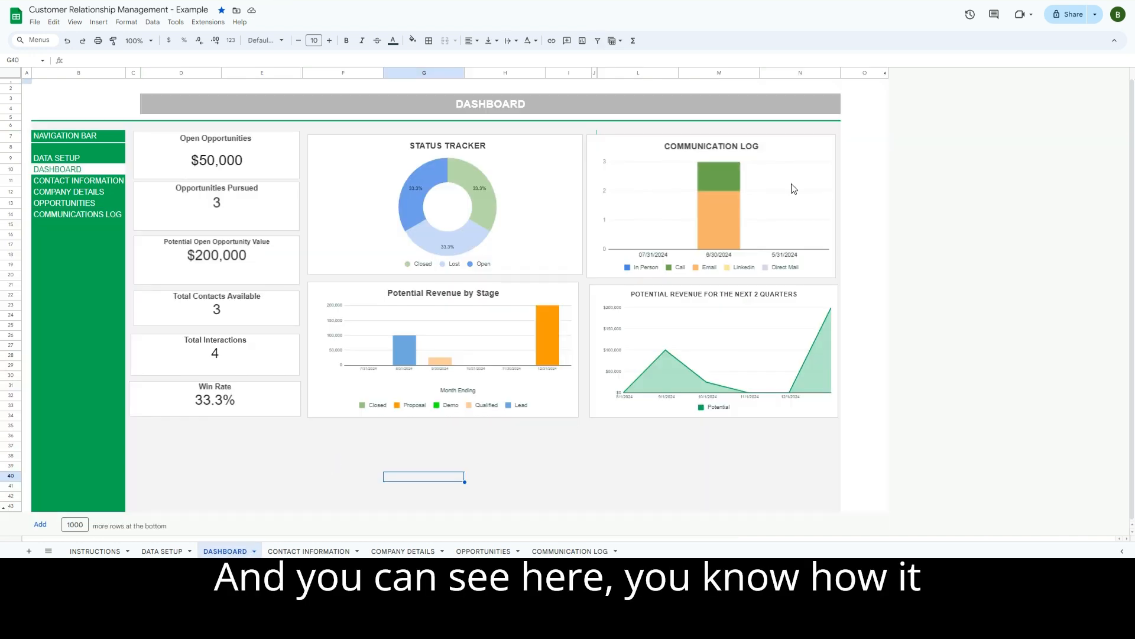